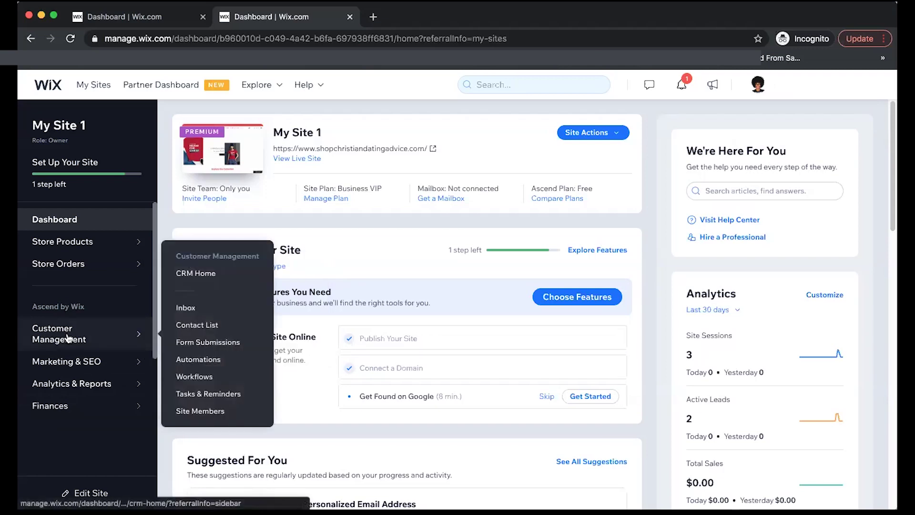
pyautogui.scroll(-1, 66, 328)
pyautogui.scroll(-1, 68, 319)
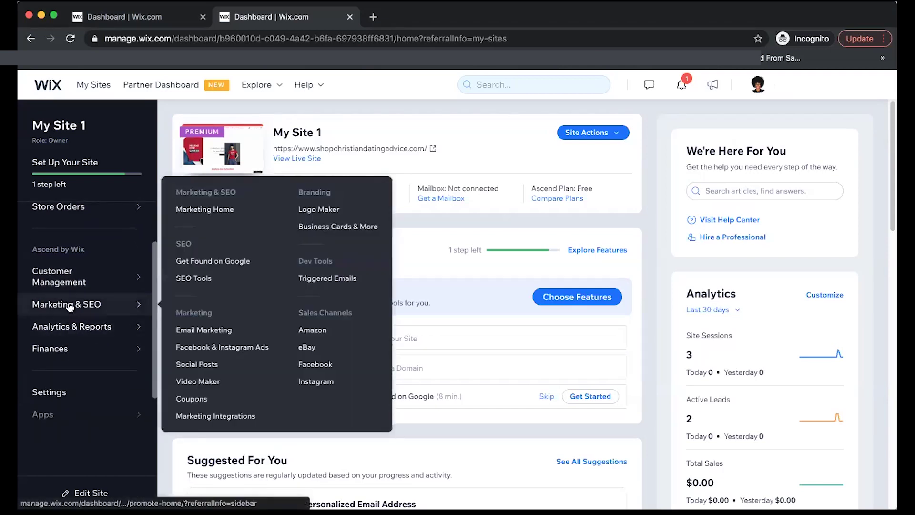
pyautogui.scroll(-1, 69, 306)
pyautogui.scroll(1, 70, 301)
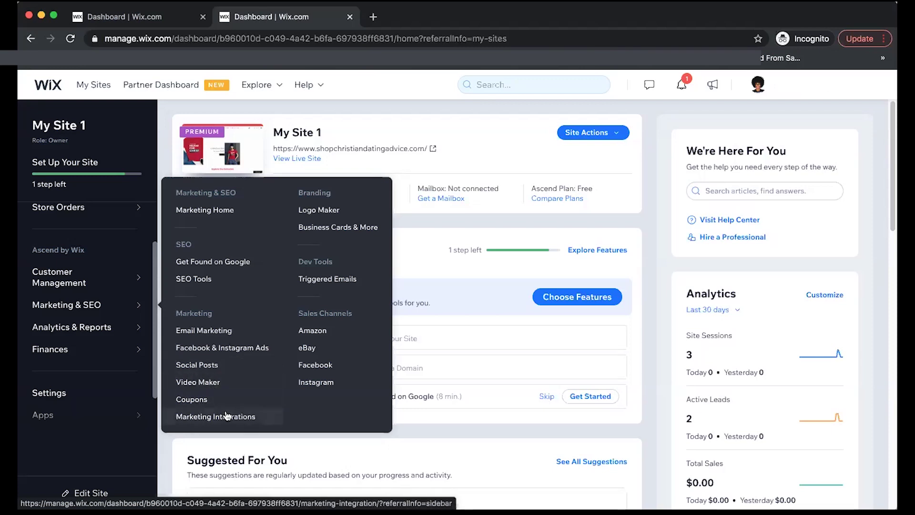
# - Open SEO Tools from the Marketing & SEO menu in the dashboard sidebar
pyautogui.click(189, 279)
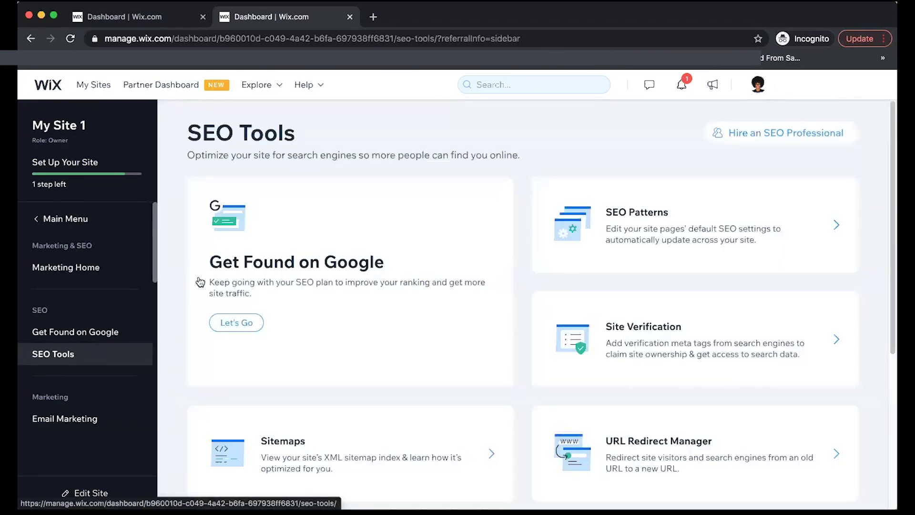
pyautogui.scroll(-1, 317, 286)
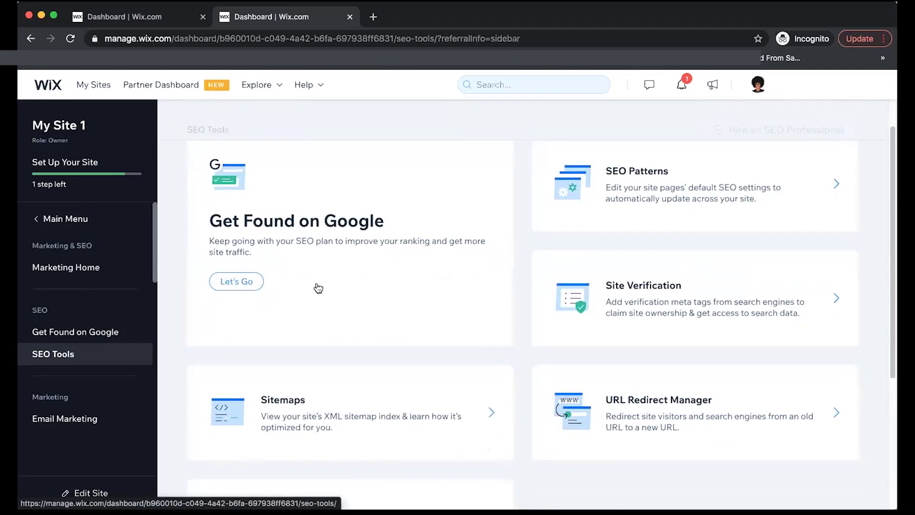
# - Start the Get Found on Google wizard and enter the business name and location details
pyautogui.click(238, 281)
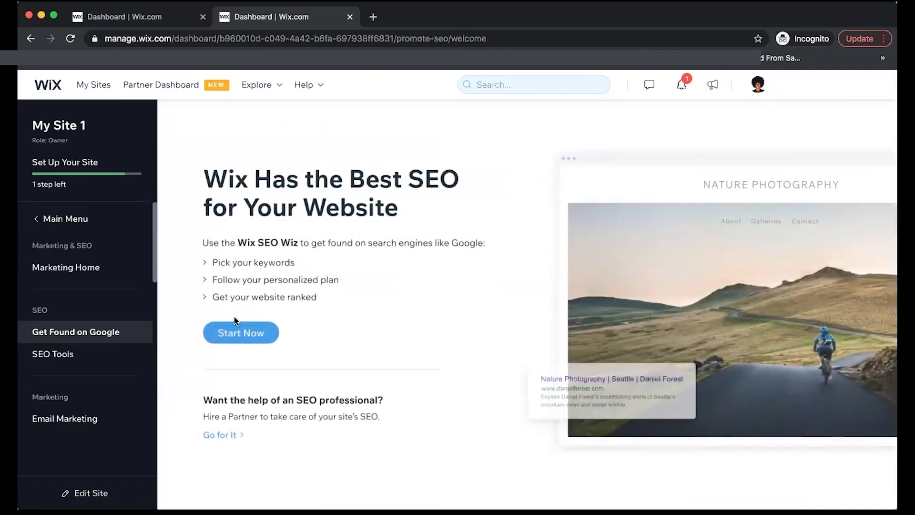
pyautogui.click(234, 334)
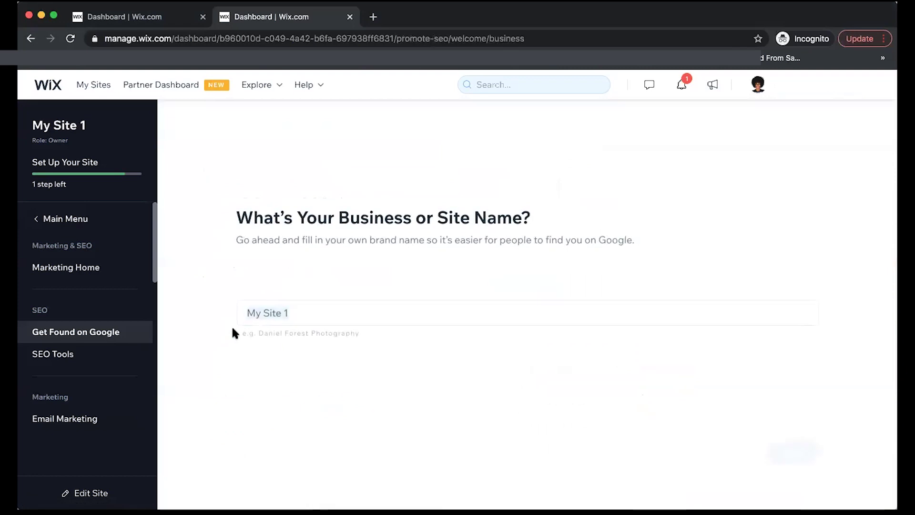
pyautogui.click(304, 315)
pyautogui.write('Christian Dating Advic')
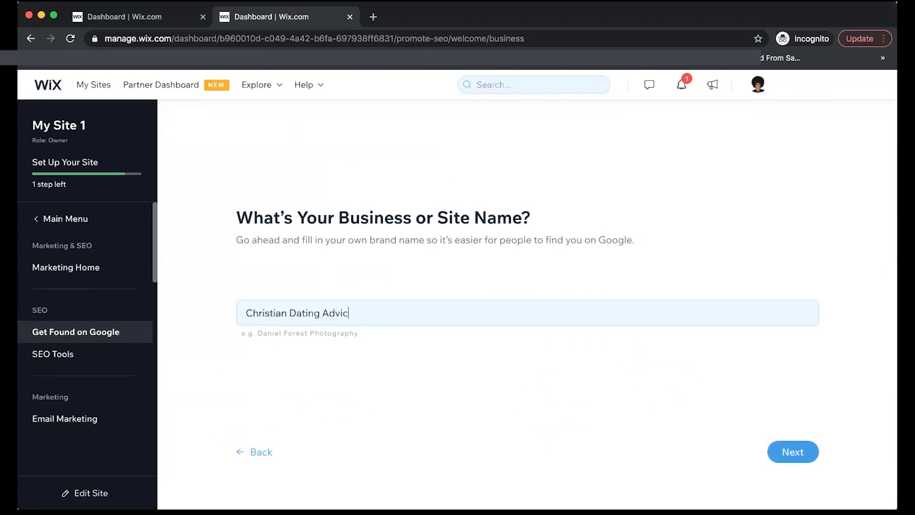
pyautogui.write('e')
pyautogui.click(791, 451)
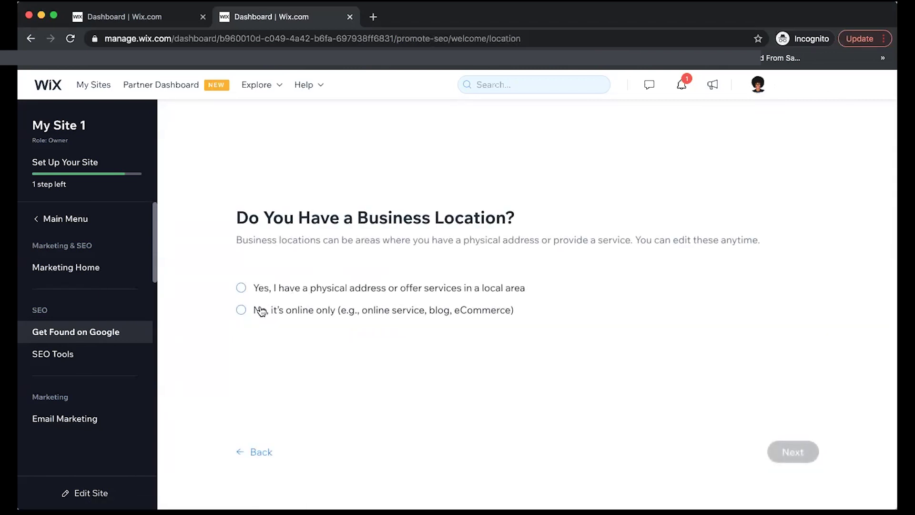
pyautogui.click(792, 452)
pyautogui.write('Ch')
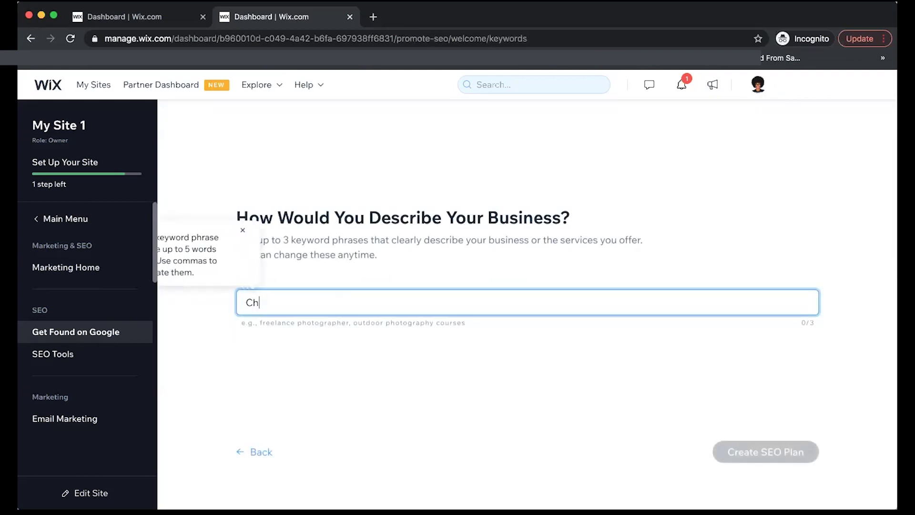
pyautogui.write('ristain dating advice')
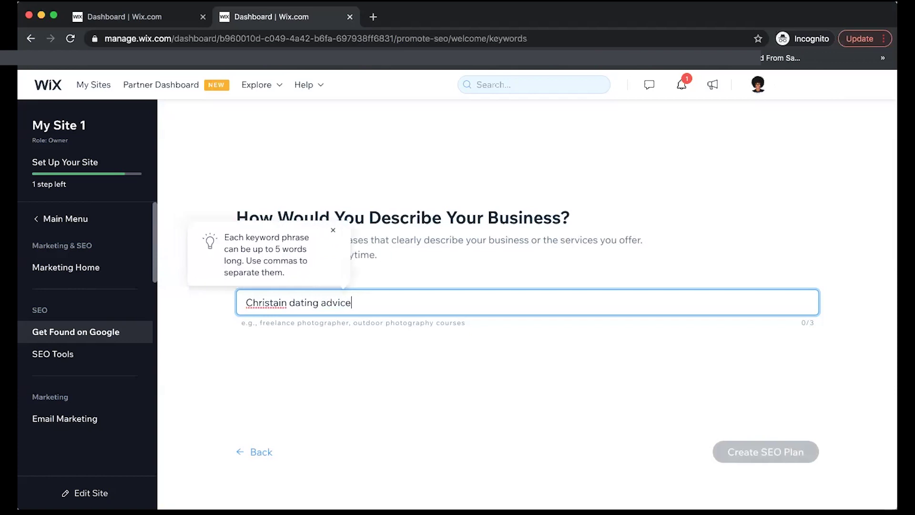
# - Add the keyword 'Christian dating advice', correcting 'Christain', and create the SEO plan
pyautogui.doubleClick(258, 306)
pyautogui.write('Christian')
pyautogui.click(493, 390)
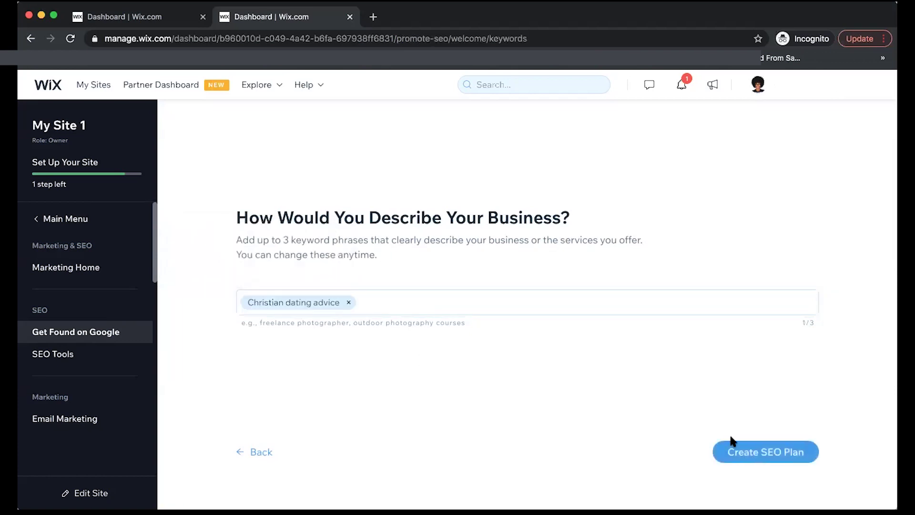
pyautogui.click(760, 455)
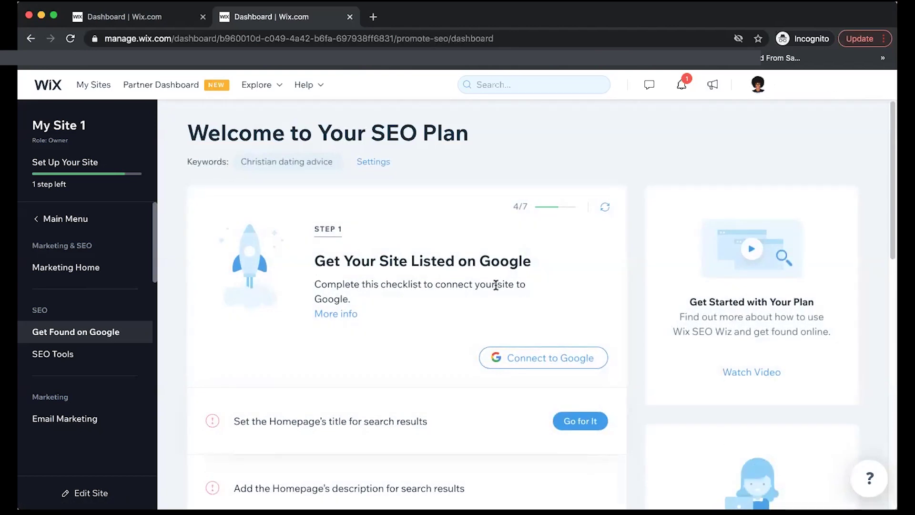
pyautogui.scroll(-1, 474, 337)
pyautogui.scroll(-1, 474, 336)
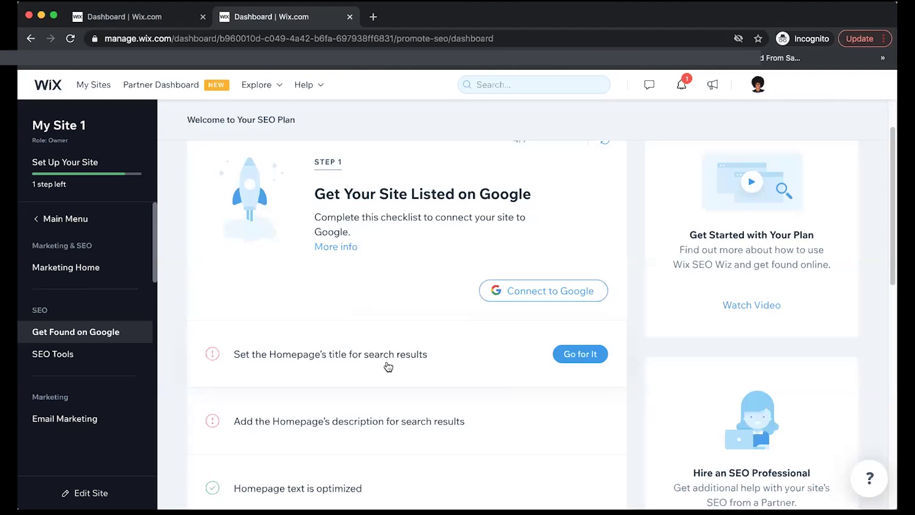
pyautogui.scroll(-2, 403, 367)
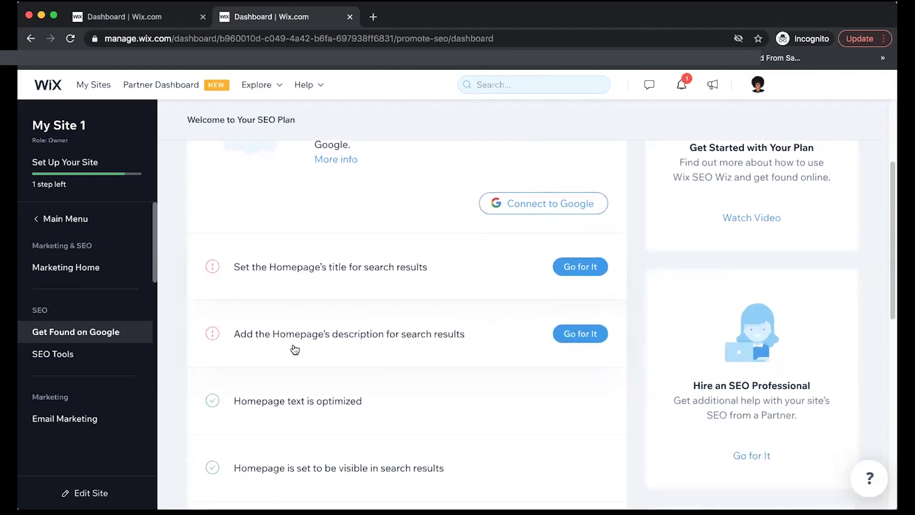
pyautogui.scroll(-1, 484, 342)
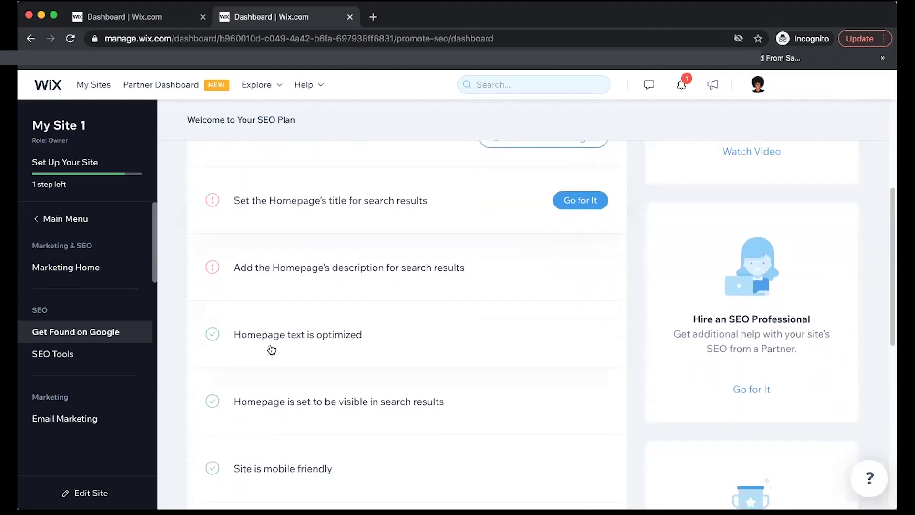
pyautogui.scroll(-1, 336, 342)
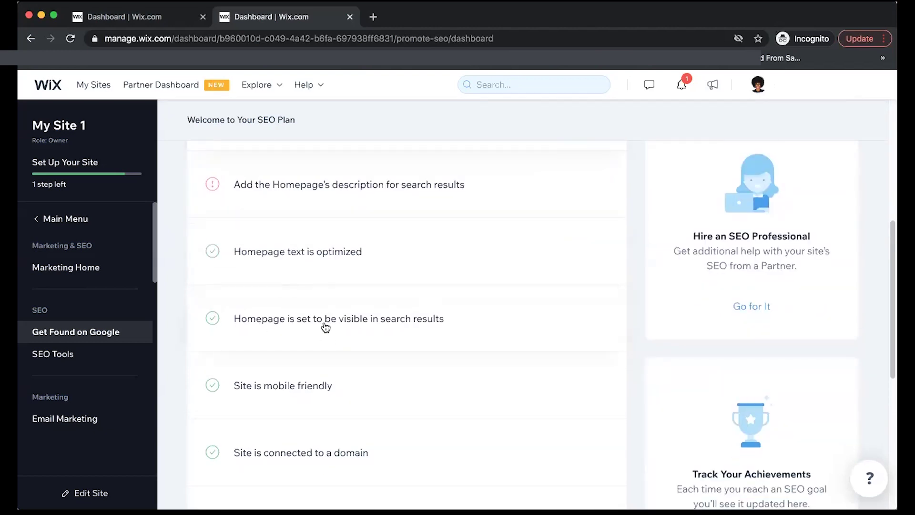
pyautogui.scroll(-1, 400, 330)
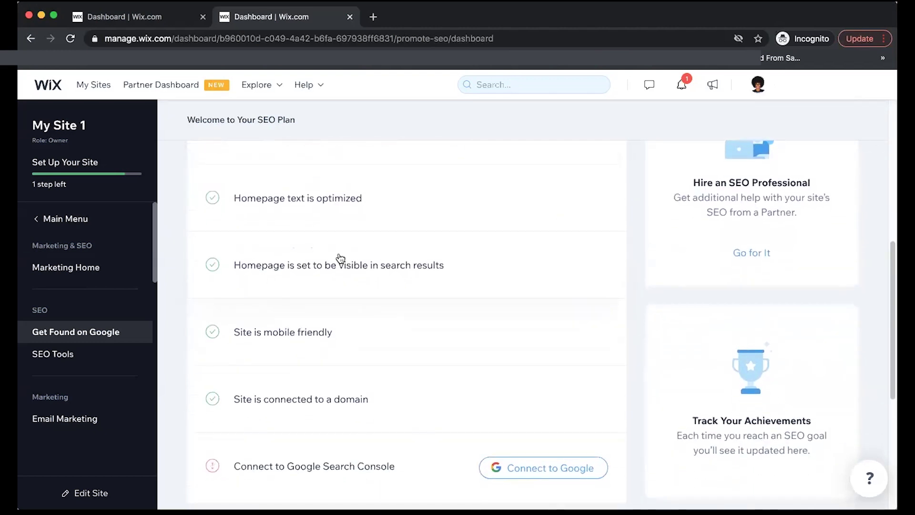
pyautogui.scroll(-1, 250, 322)
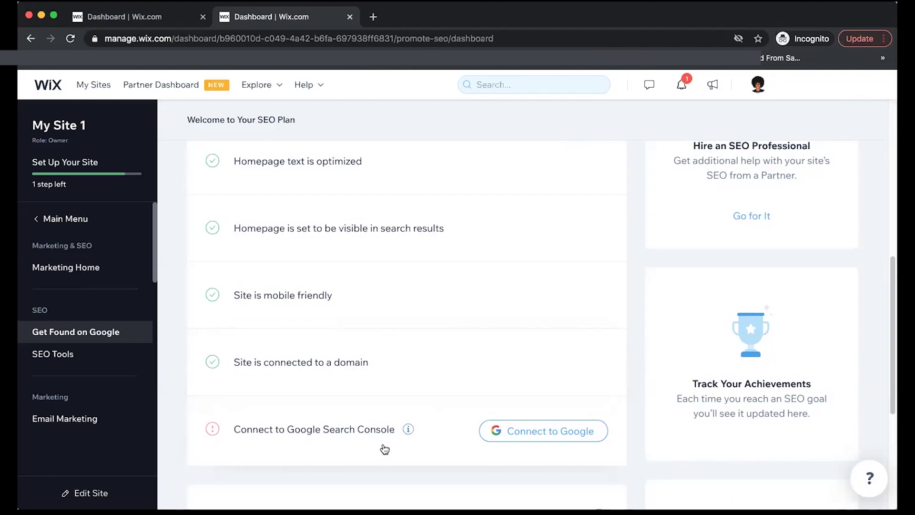
pyautogui.scroll(5, 537, 317)
pyautogui.scroll(2, 537, 318)
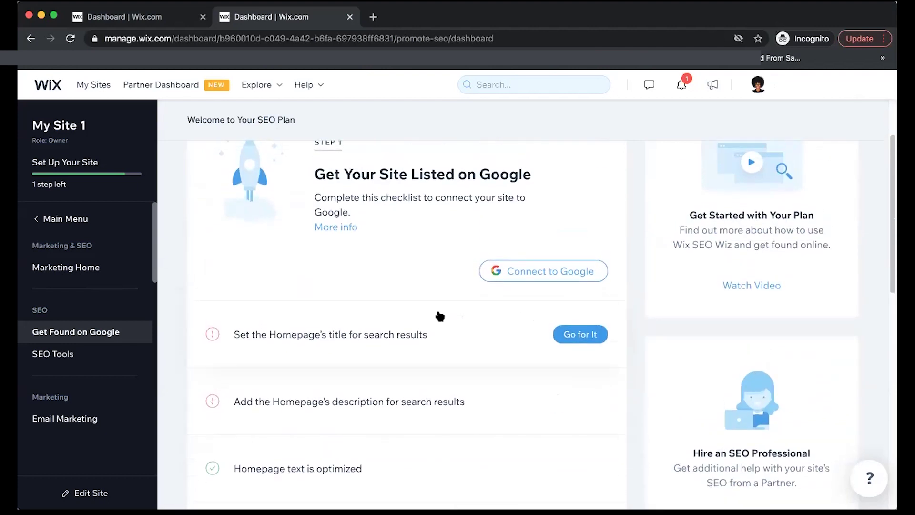
pyautogui.scroll(1, 423, 329)
# - Skip connecting to Google and open the homepage title task in the Editor
pyautogui.click(553, 322)
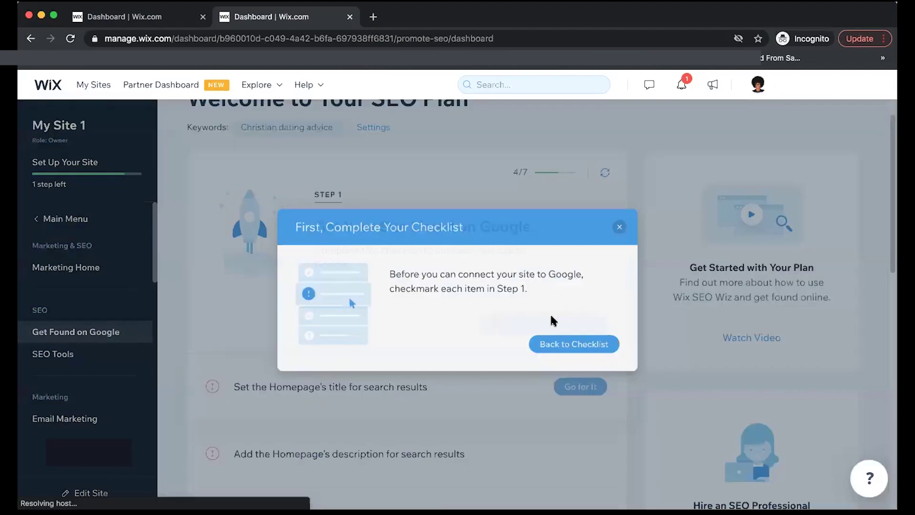
pyautogui.click(572, 344)
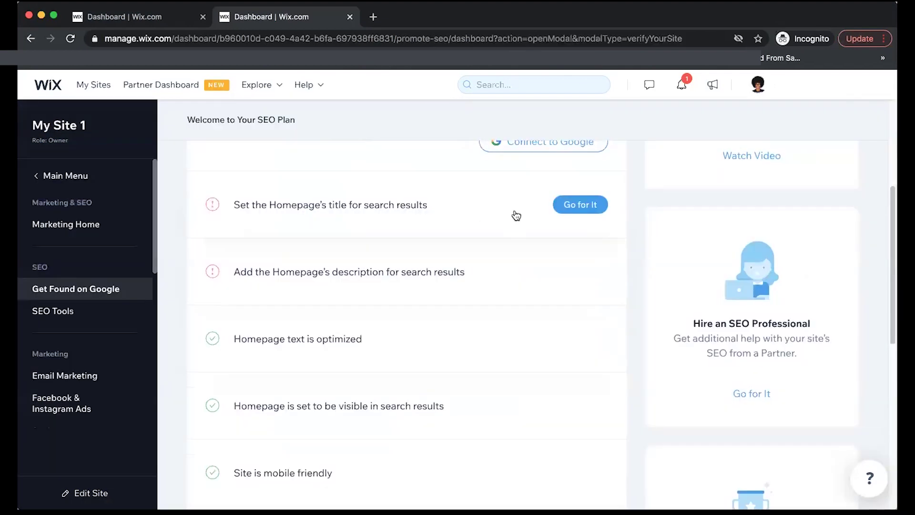
pyautogui.click(580, 205)
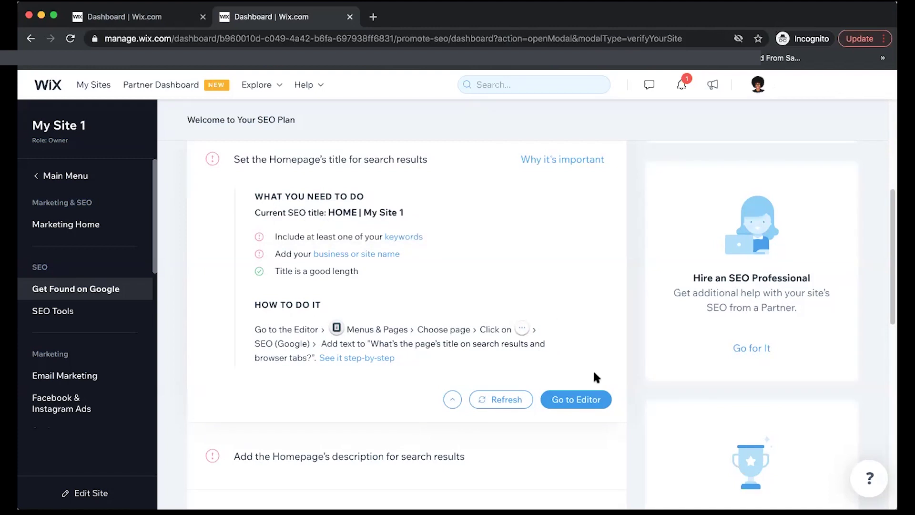
pyautogui.click(586, 402)
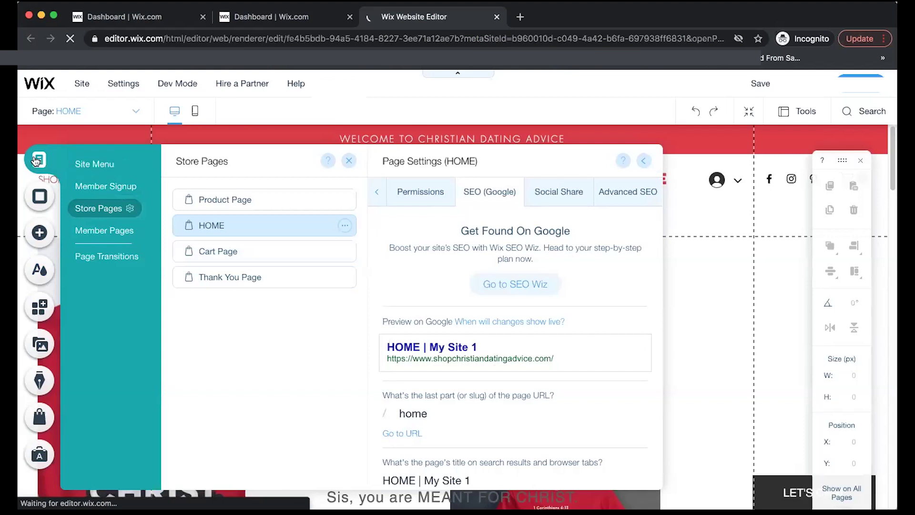
pyautogui.scroll(-3, 479, 364)
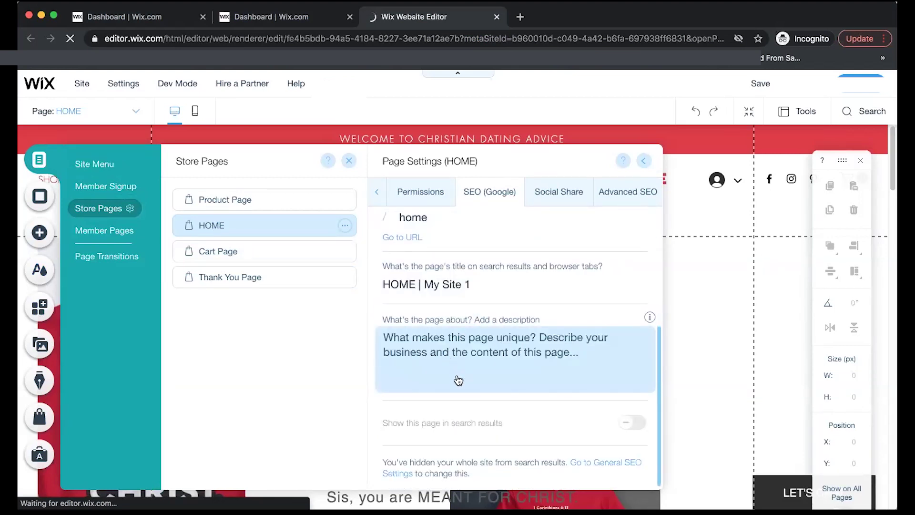
# - Give HOME the title 'Christian Dating Advice' and a Bible-based dating description, keeping slug 'home'
pyautogui.click(444, 352)
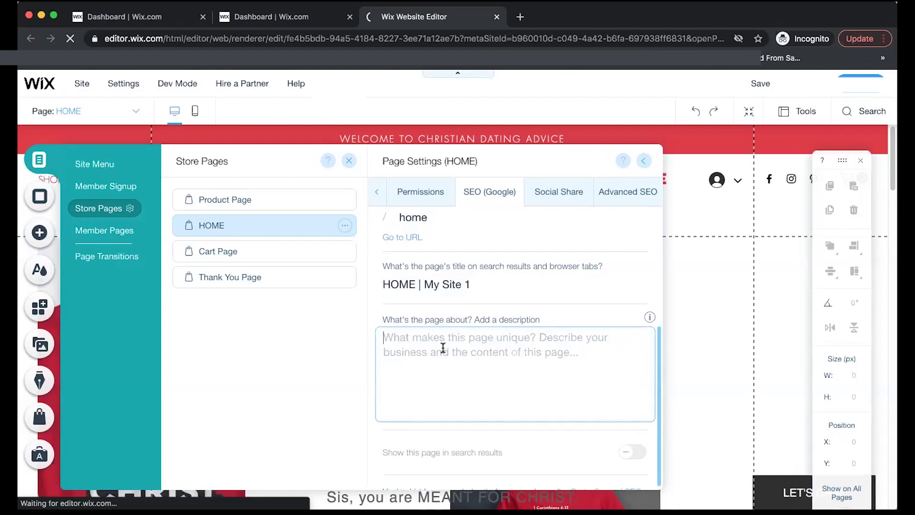
pyautogui.write('This')
pyautogui.press('BackSpace')
pyautogui.press('BackSpace')
pyautogui.press('BackSpace')
pyautogui.write('Chris')
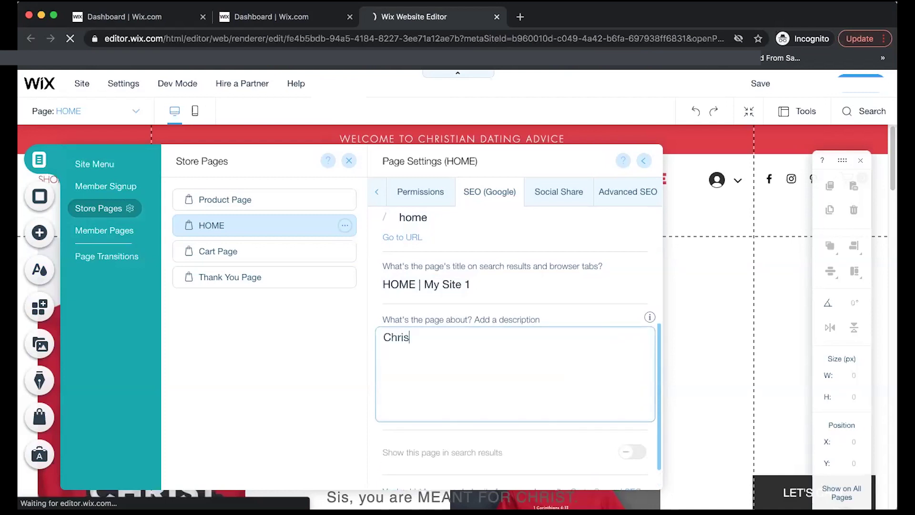
pyautogui.write('tian Dating Advice pr')
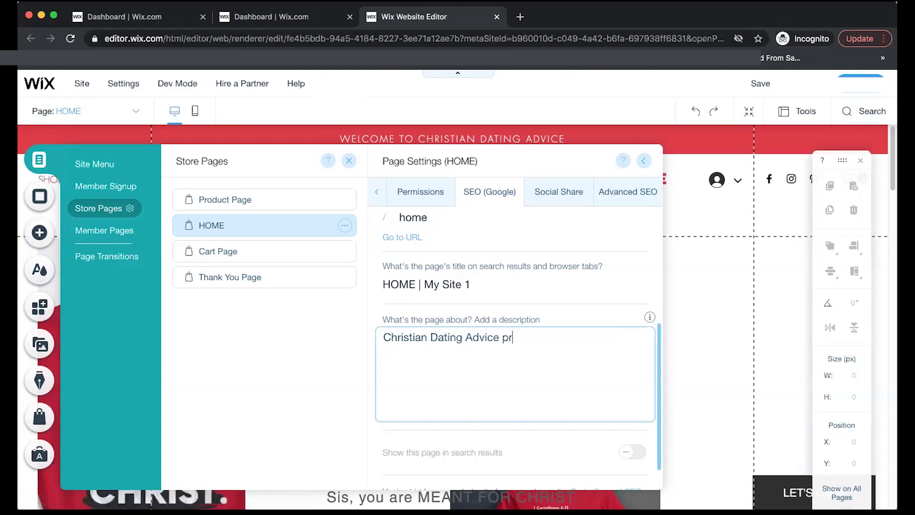
pyautogui.write('oid')
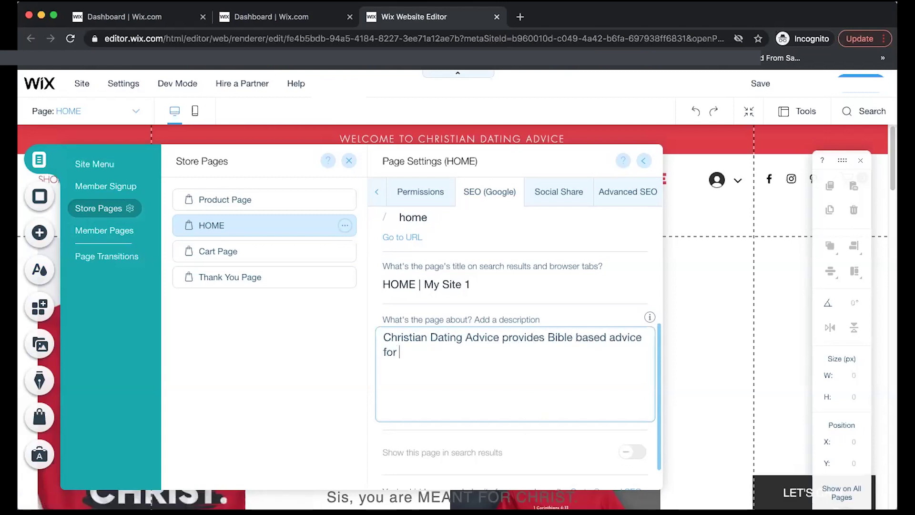
pyautogui.write('ting')
pyautogui.click(451, 288)
pyautogui.hotkey('ctrl', 'a')
pyautogui.write('Chr')
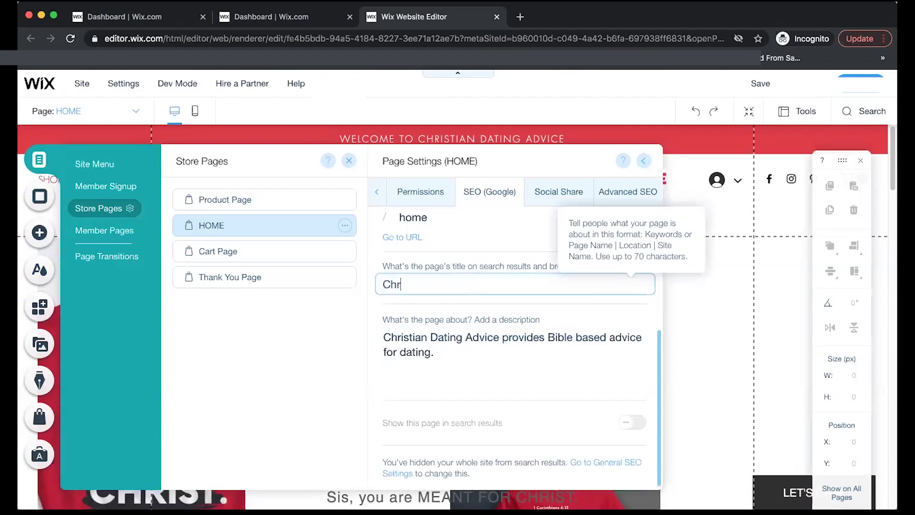
pyautogui.write('istian Dating Advice')
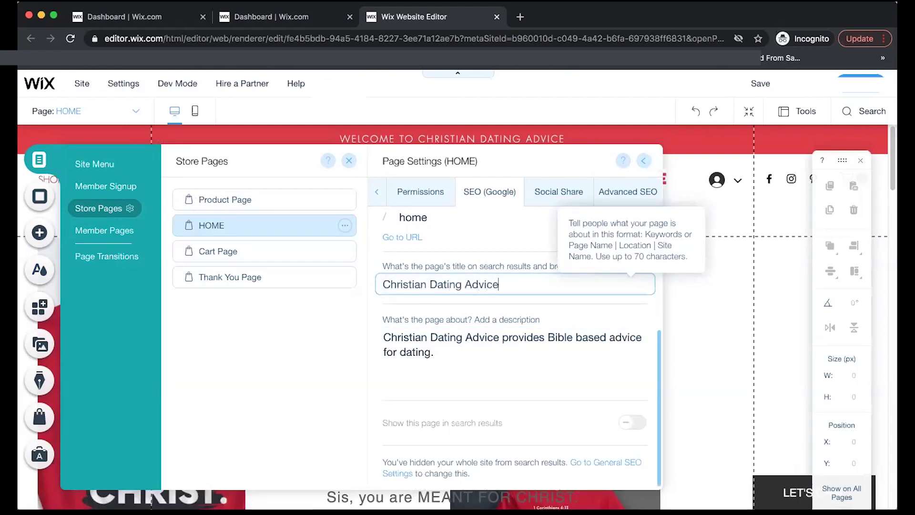
pyautogui.scroll(2, 470, 343)
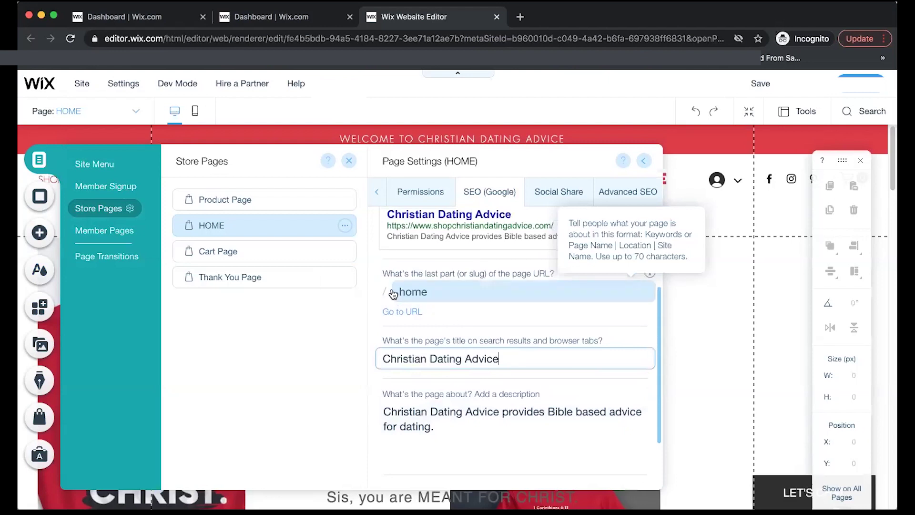
pyautogui.scroll(-1, 539, 322)
pyautogui.scroll(2, 500, 343)
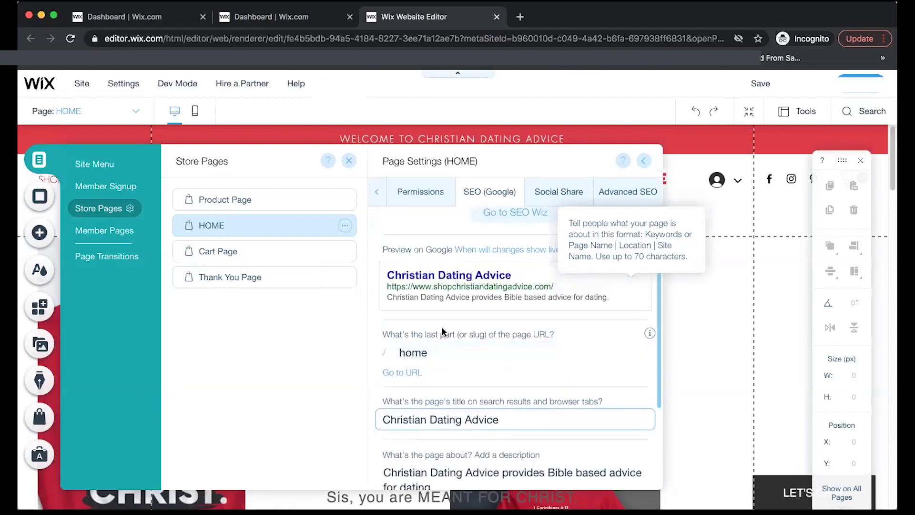
pyautogui.click(454, 354)
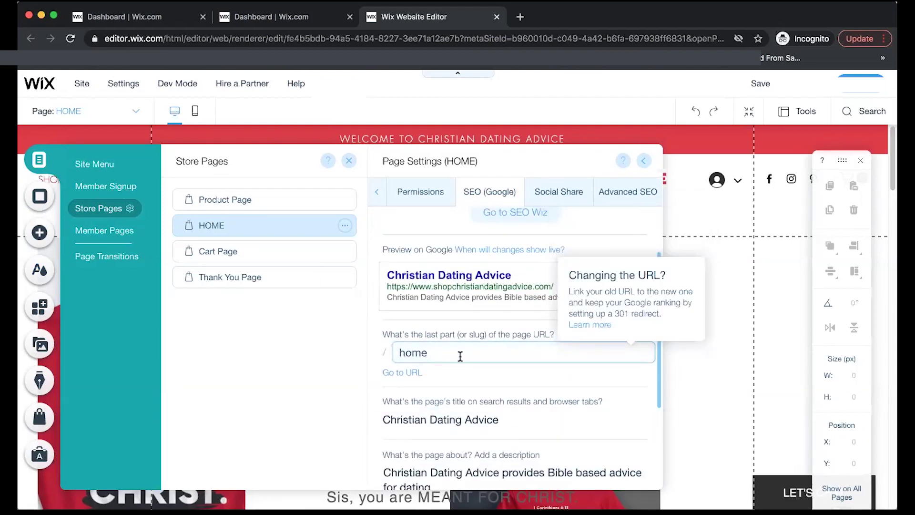
pyautogui.scroll(-1, 452, 373)
pyautogui.scroll(-2, 442, 399)
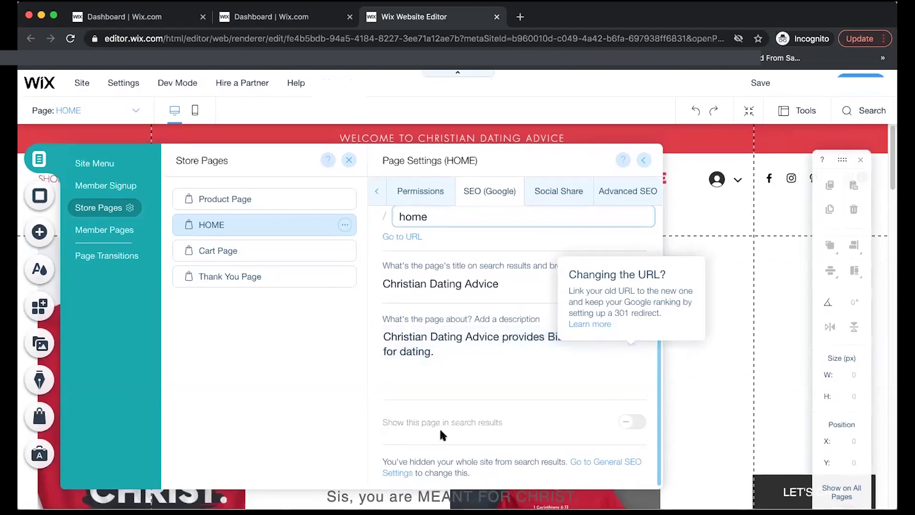
pyautogui.click(634, 424)
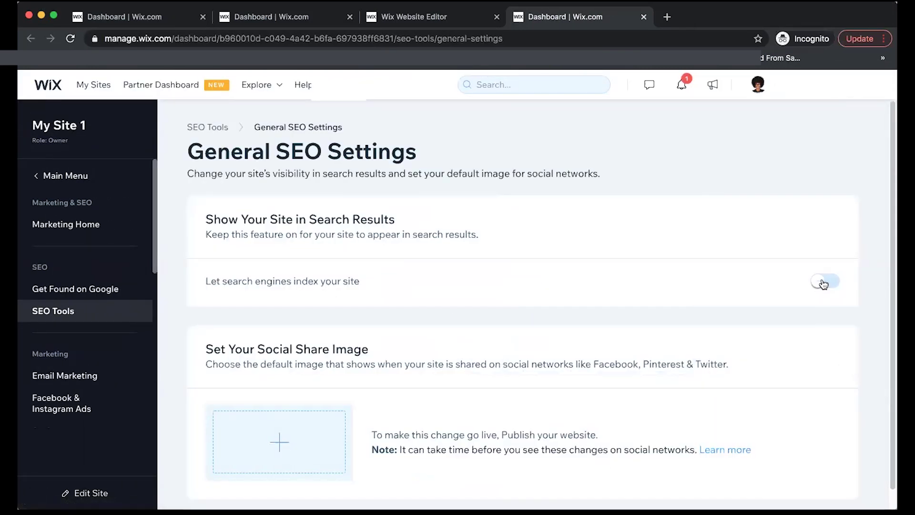
# - Switch on 'Let search engines index your site' in General SEO Settings
pyautogui.click(823, 284)
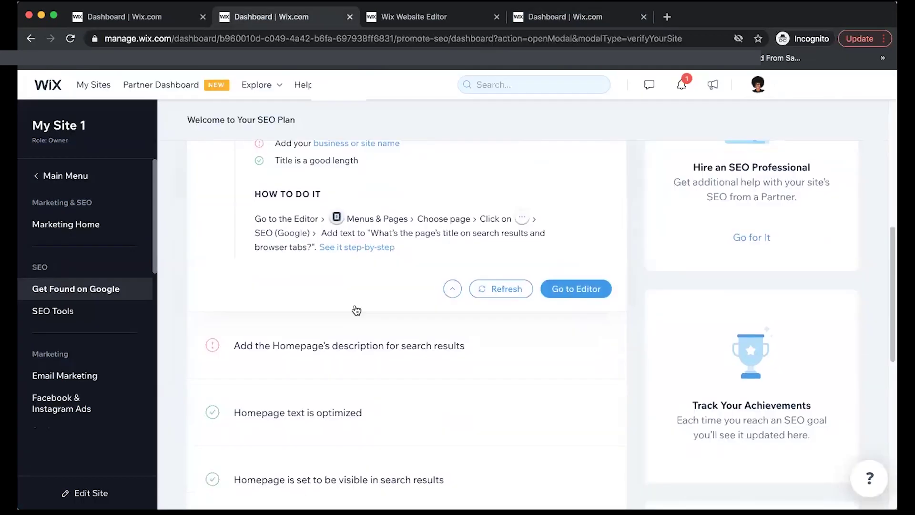
pyautogui.scroll(-2, 353, 308)
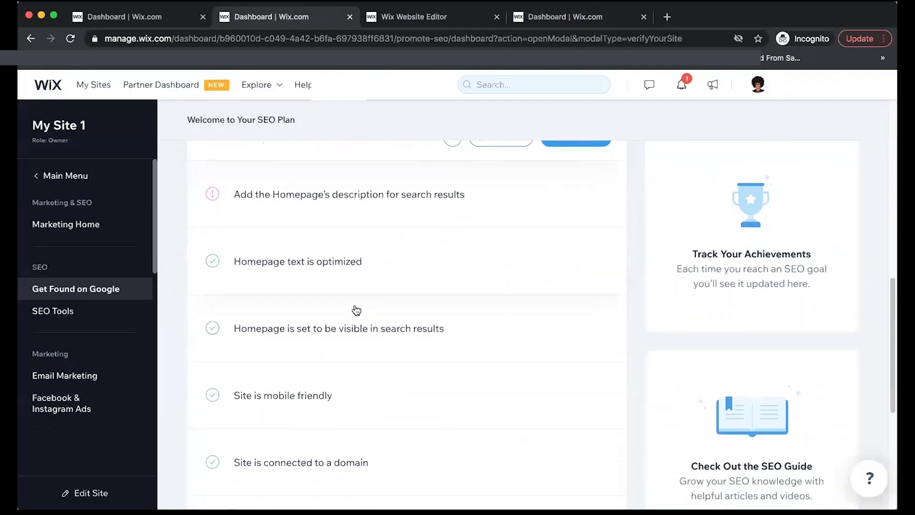
# - Read the homepage description task, then reopen the Editor on the HOME page options
pyautogui.click(358, 209)
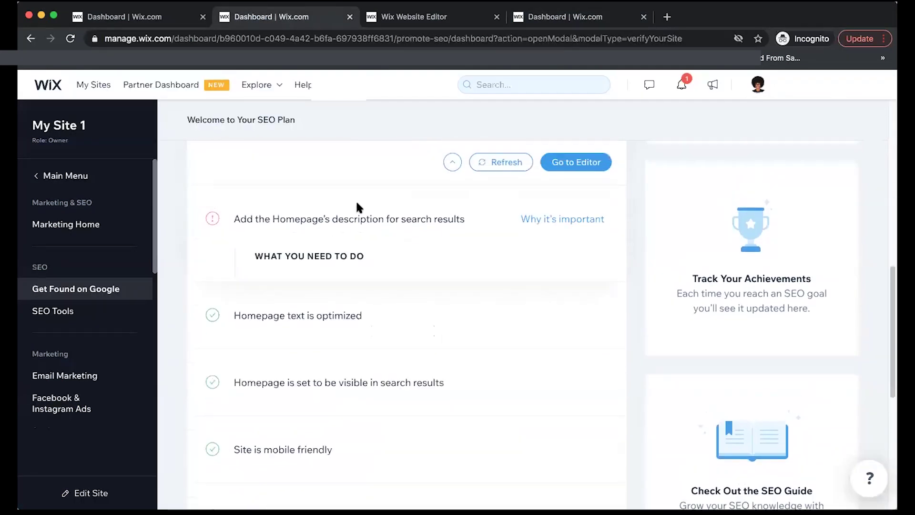
pyautogui.scroll(-2, 344, 347)
pyautogui.scroll(-3, 346, 357)
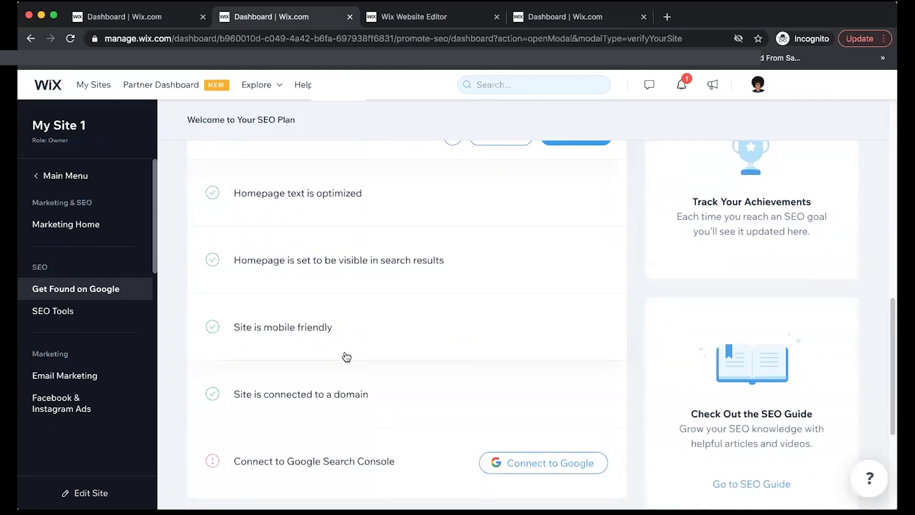
pyautogui.scroll(3, 580, 251)
pyautogui.scroll(2, 503, 220)
pyautogui.scroll(-1, 504, 227)
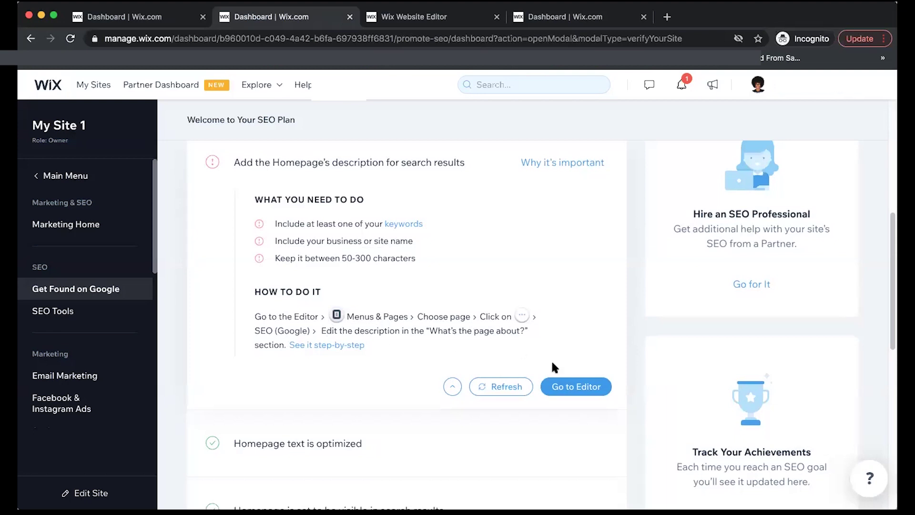
pyautogui.click(577, 387)
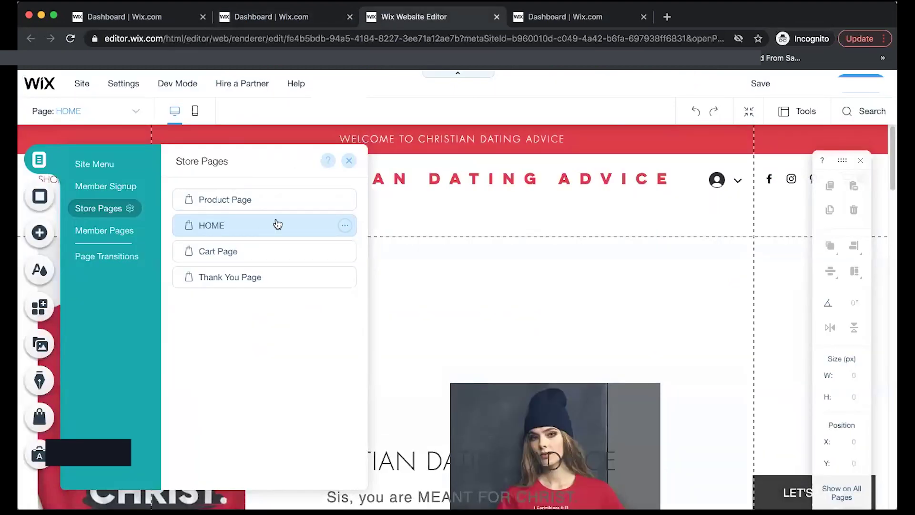
pyautogui.click(345, 226)
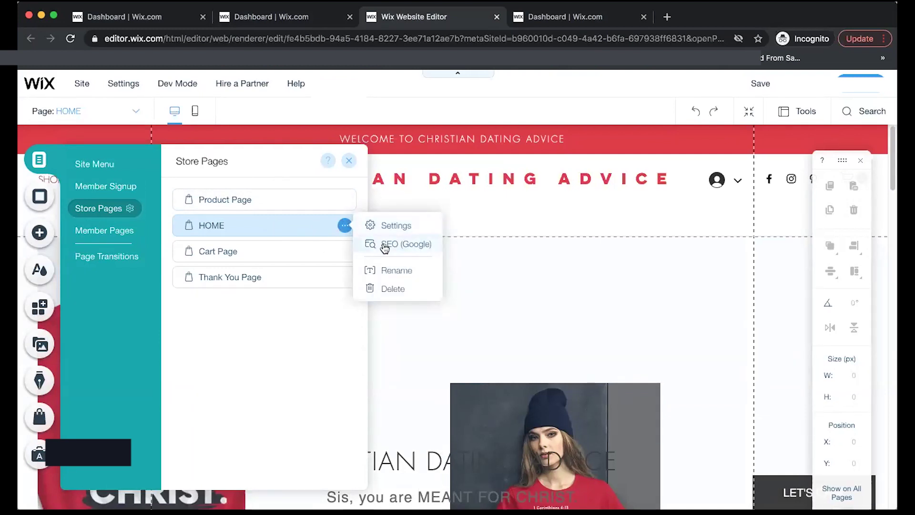
# - Check the HOME page's SEO (Google) title and description, then return to the SEO plan
pyautogui.click(382, 243)
pyautogui.scroll(-3, 404, 301)
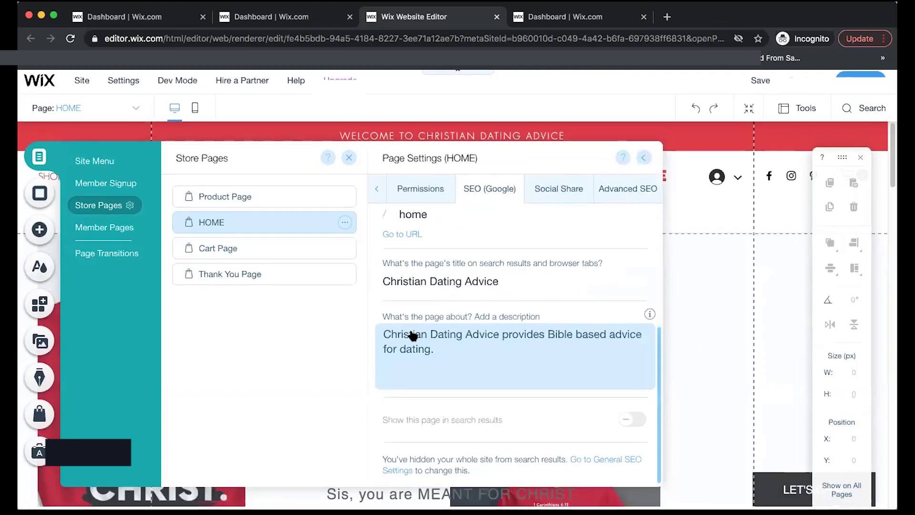
pyautogui.scroll(1, 481, 314)
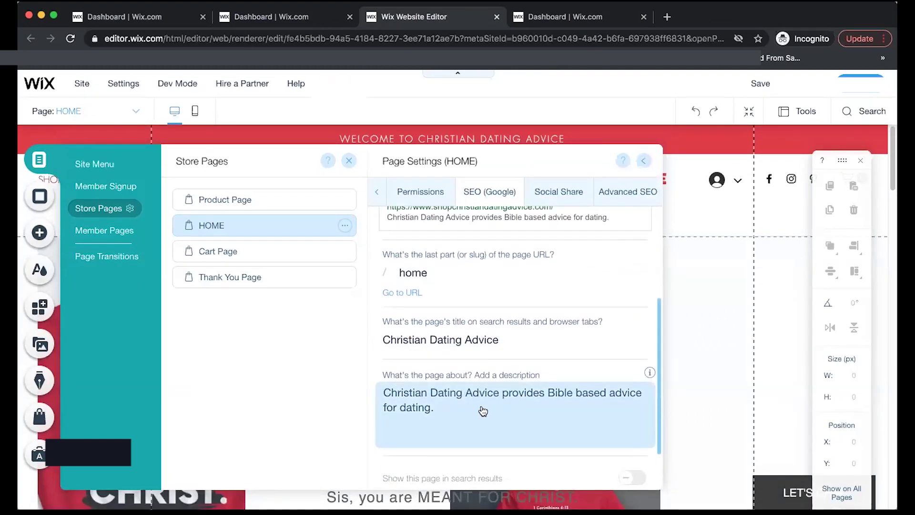
pyautogui.hotkey('ctrl', 'shift', 'Tab')
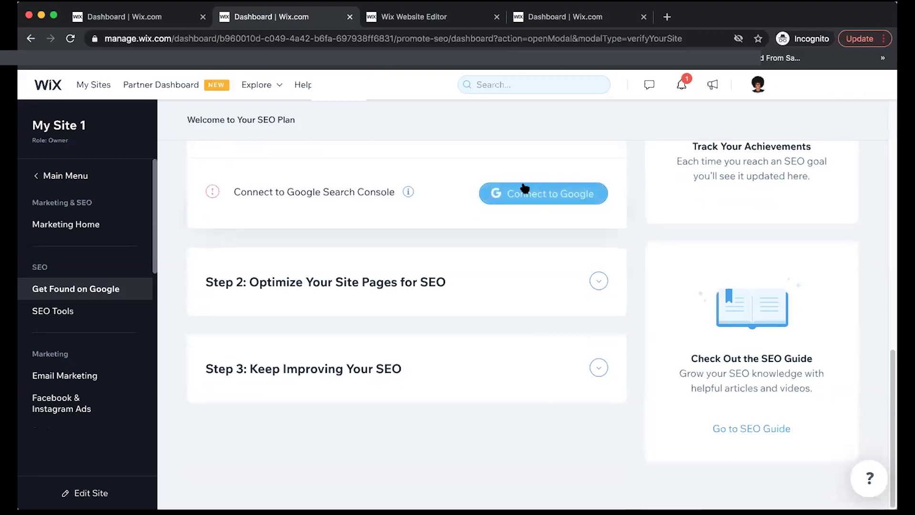
# - Expand the page optimization, CONTACT page and Keep Improving items, then open the SEO Guide
pyautogui.click(525, 192)
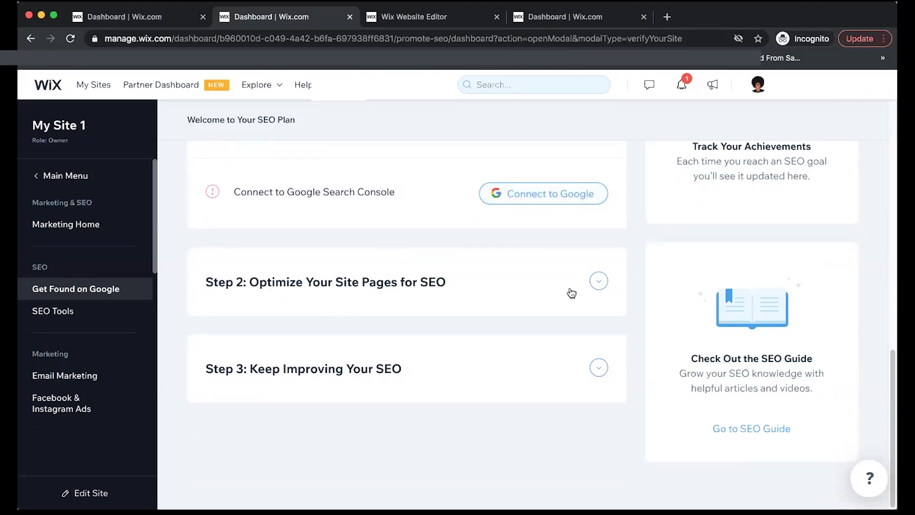
pyautogui.click(599, 281)
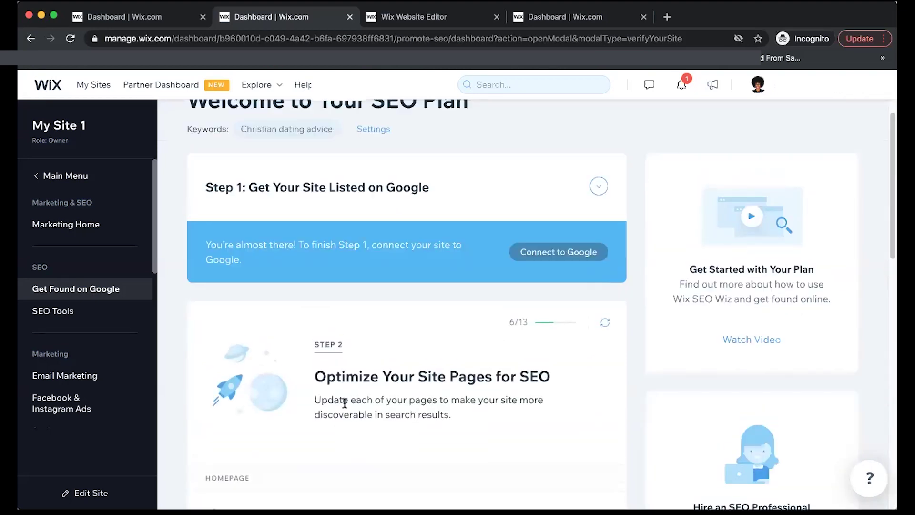
pyautogui.scroll(-3, 329, 404)
pyautogui.scroll(-1, 347, 404)
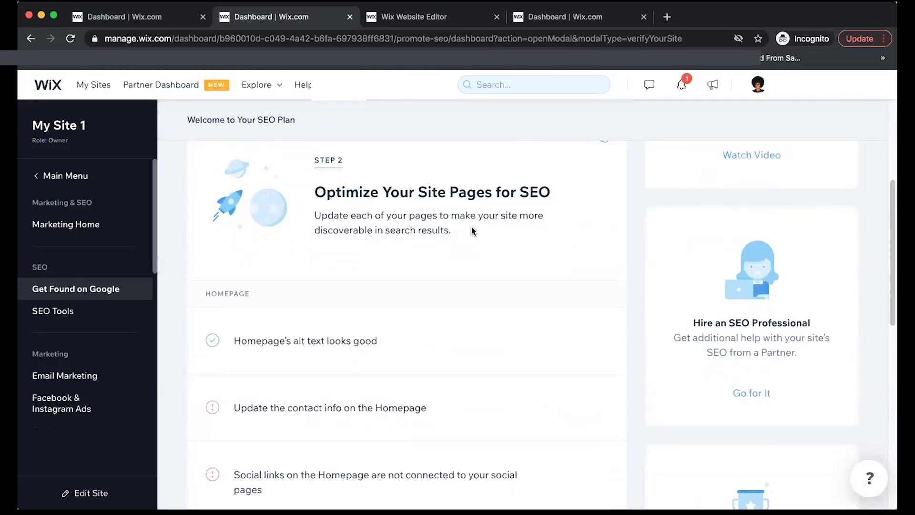
pyautogui.scroll(-2, 439, 260)
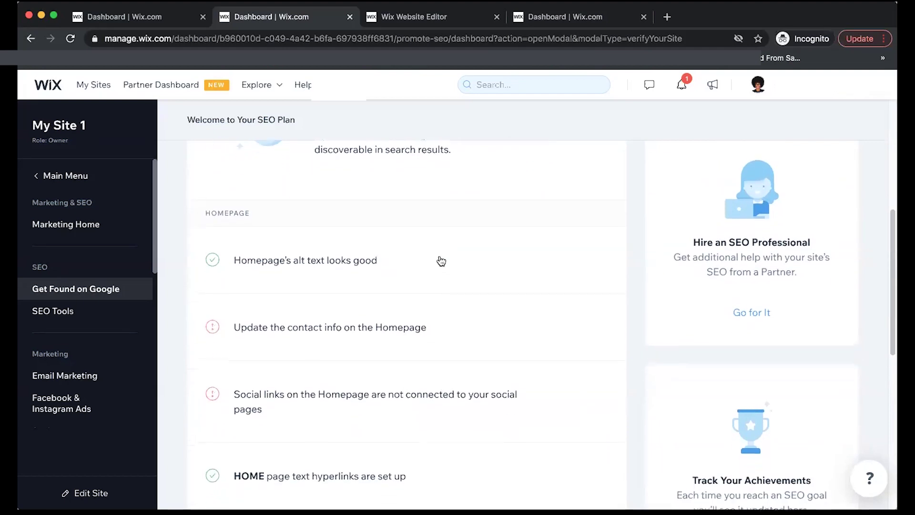
pyautogui.scroll(-2, 439, 259)
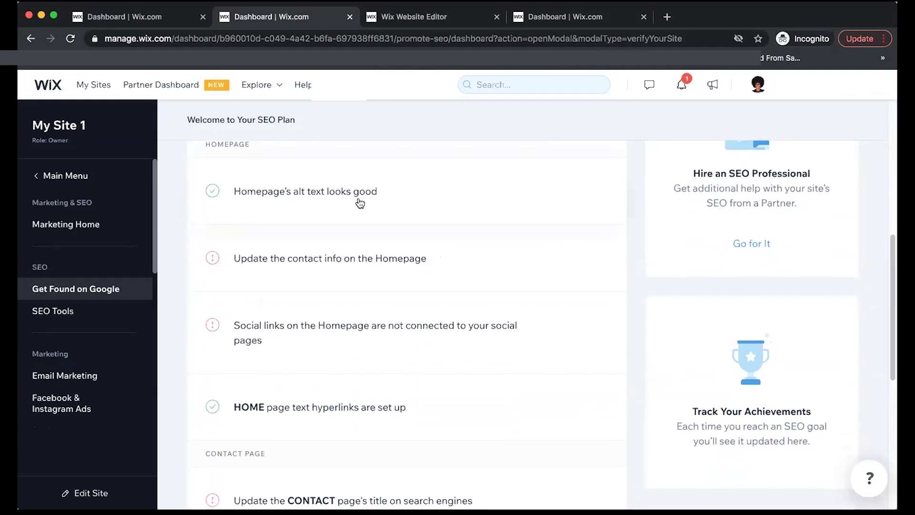
pyautogui.scroll(-2, 302, 280)
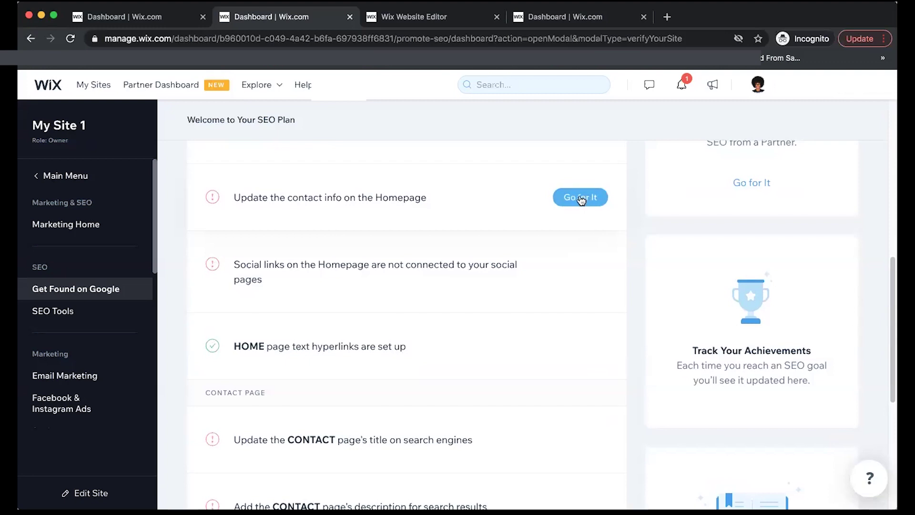
pyautogui.moveTo(401, 273)
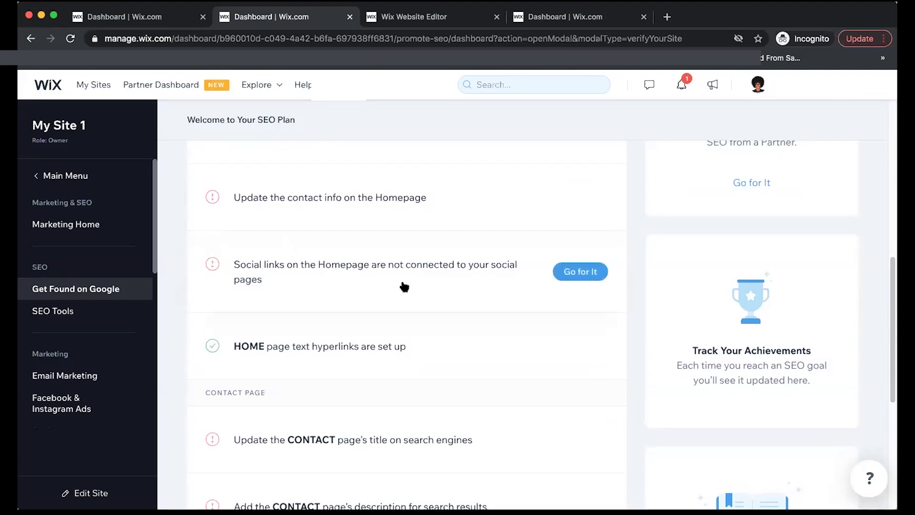
pyautogui.scroll(-3, 587, 276)
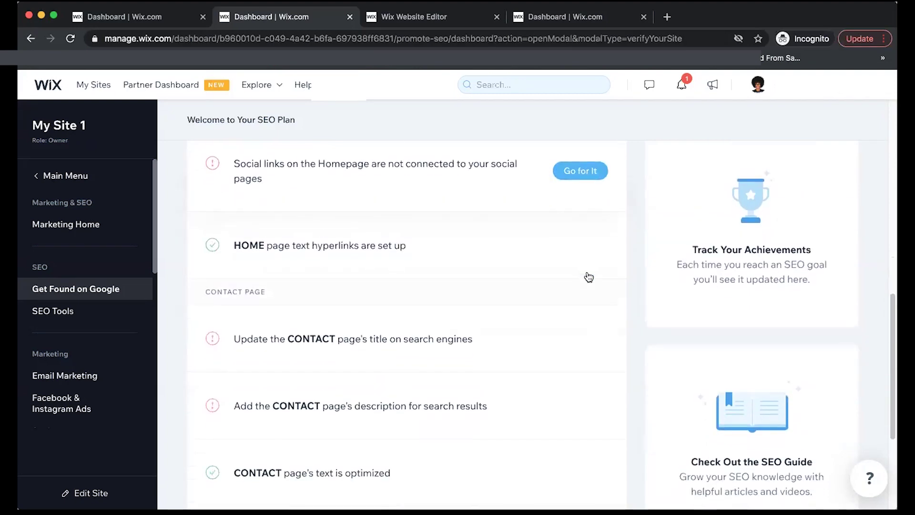
pyautogui.scroll(-3, 587, 277)
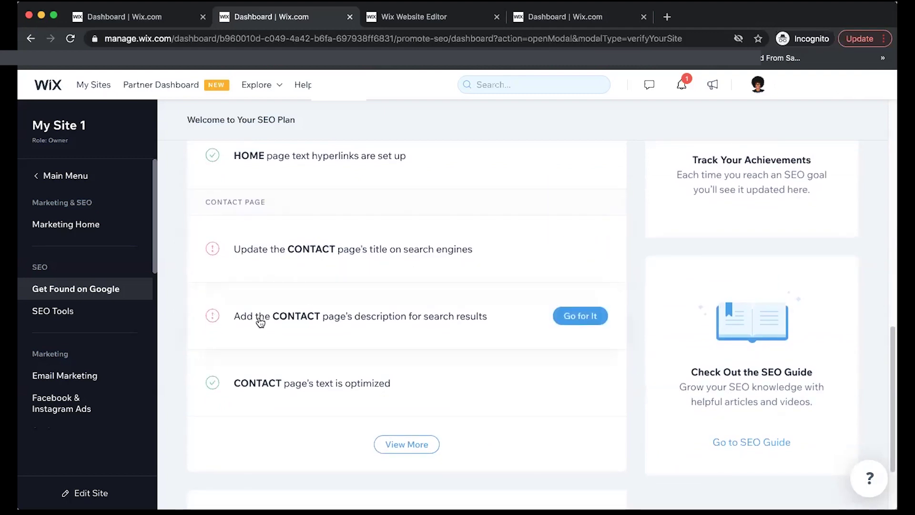
pyautogui.scroll(-1, 307, 326)
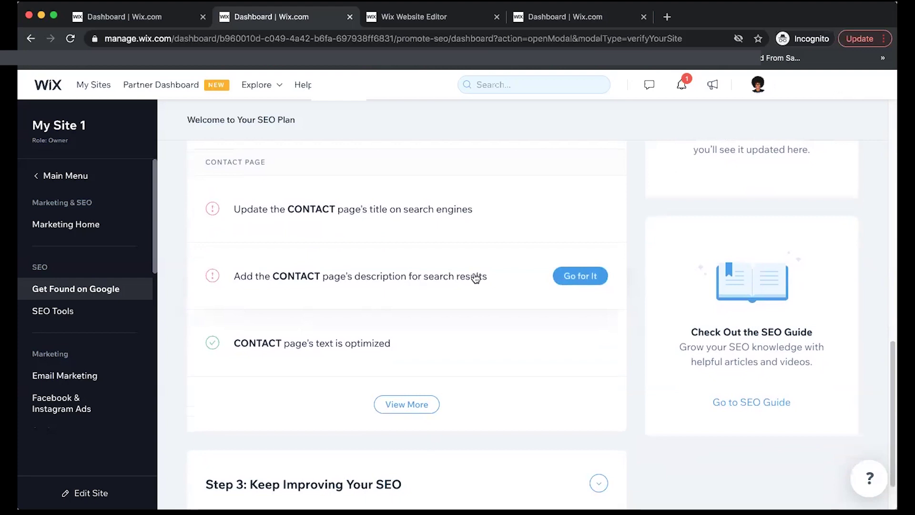
pyautogui.scroll(-1, 481, 290)
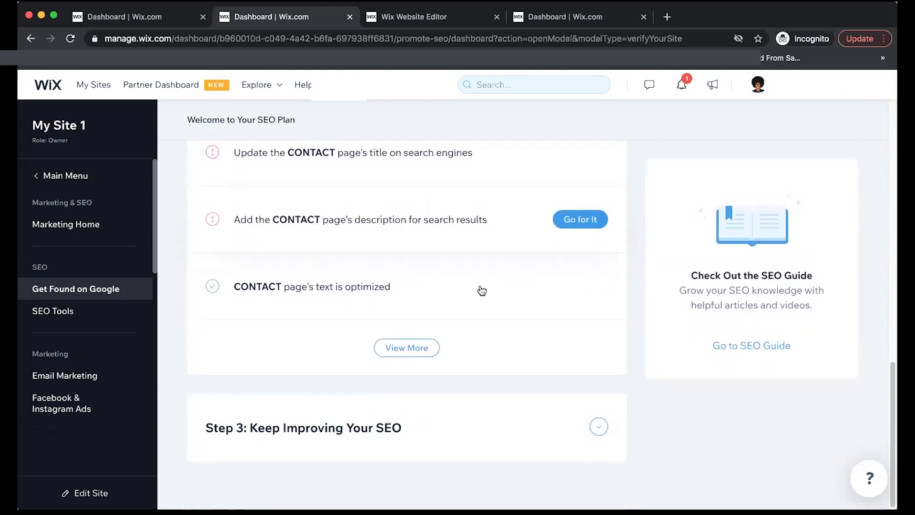
pyautogui.click(406, 348)
pyautogui.scroll(-1, 365, 375)
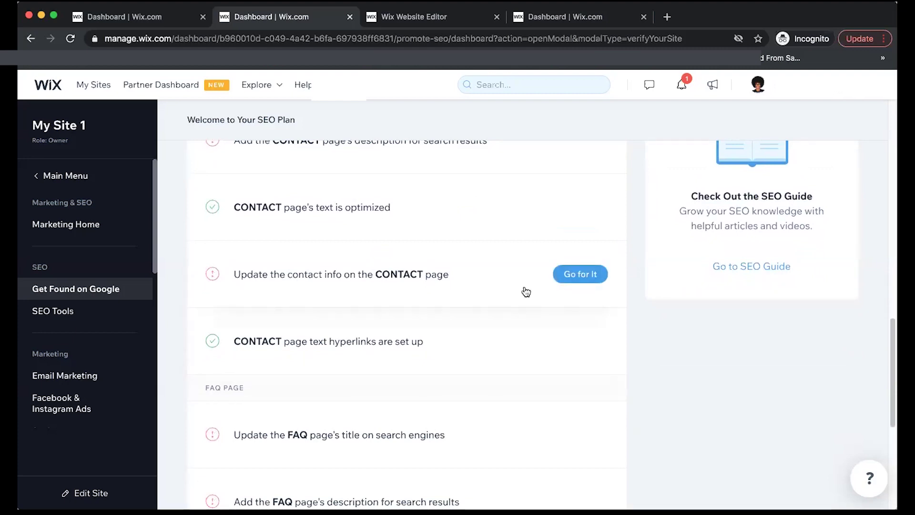
pyautogui.scroll(-3, 522, 290)
pyautogui.scroll(-1, 526, 292)
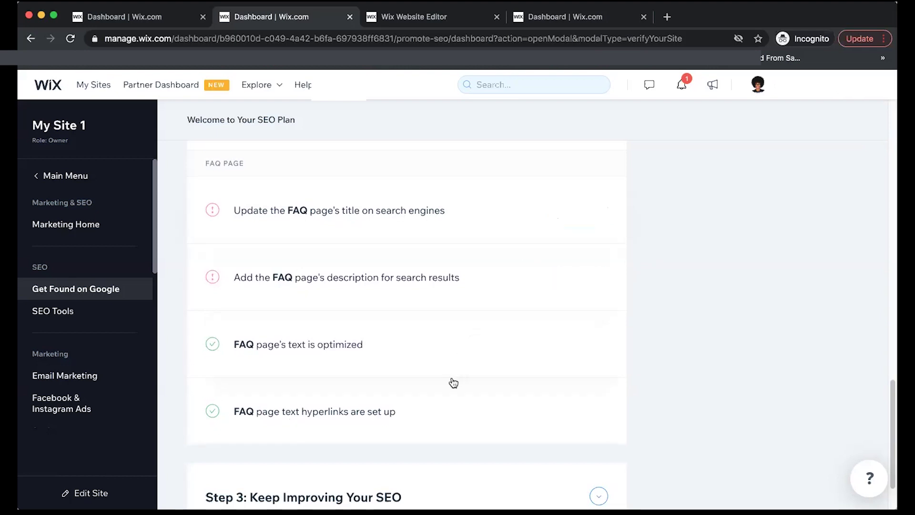
pyautogui.scroll(-2, 454, 382)
pyautogui.scroll(-2, 452, 379)
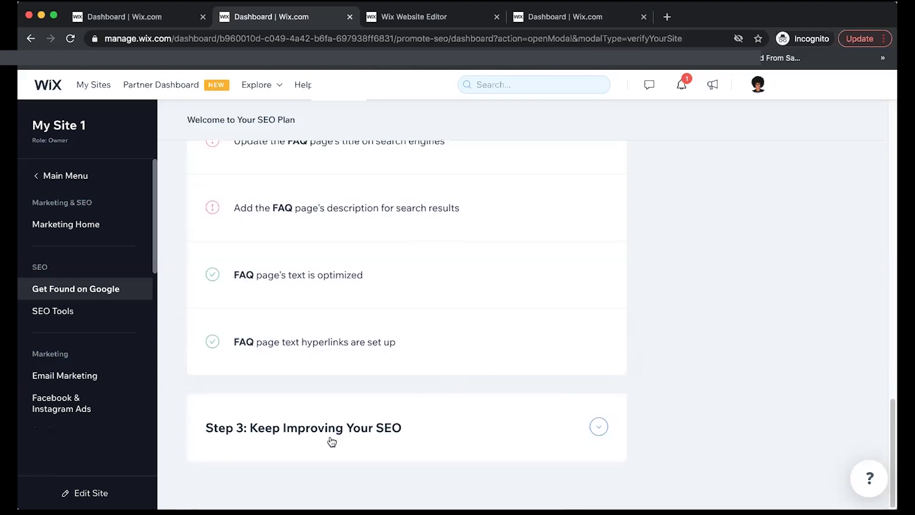
pyautogui.click(604, 429)
pyautogui.scroll(-3, 417, 379)
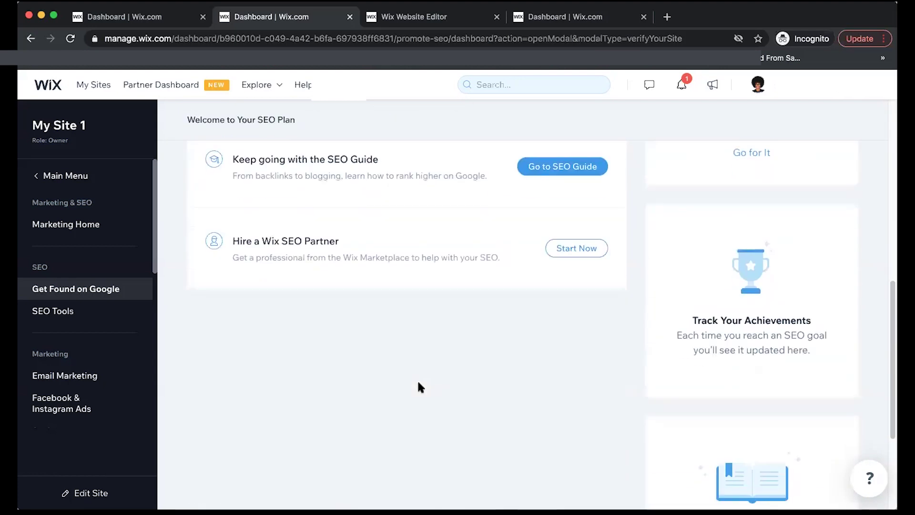
pyautogui.scroll(4, 416, 379)
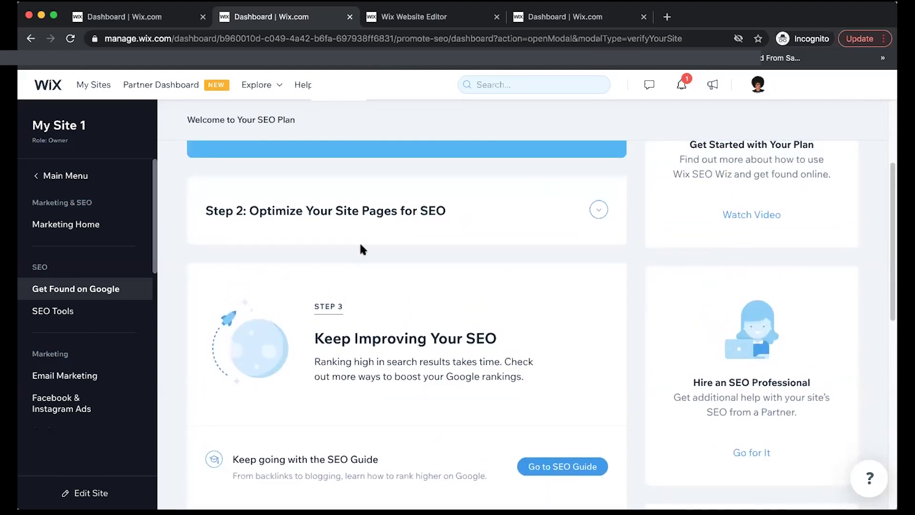
pyautogui.scroll(-5, 454, 306)
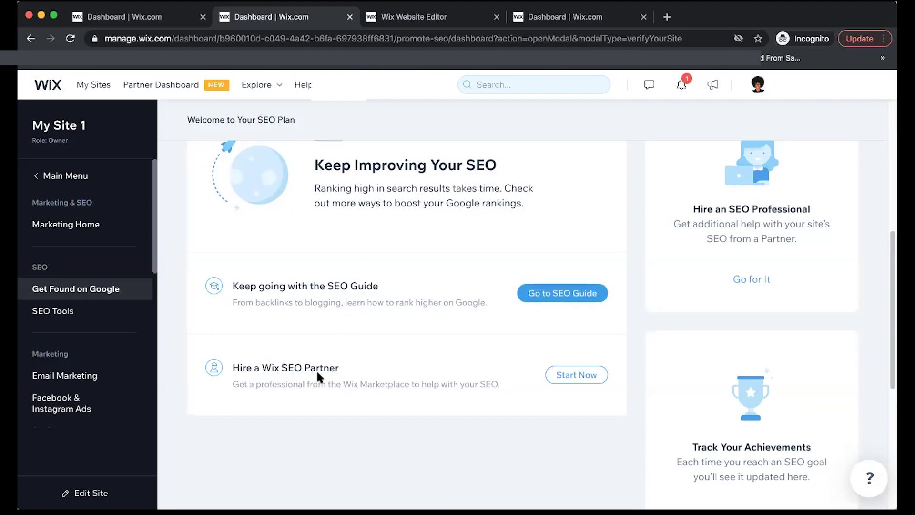
pyautogui.click(554, 293)
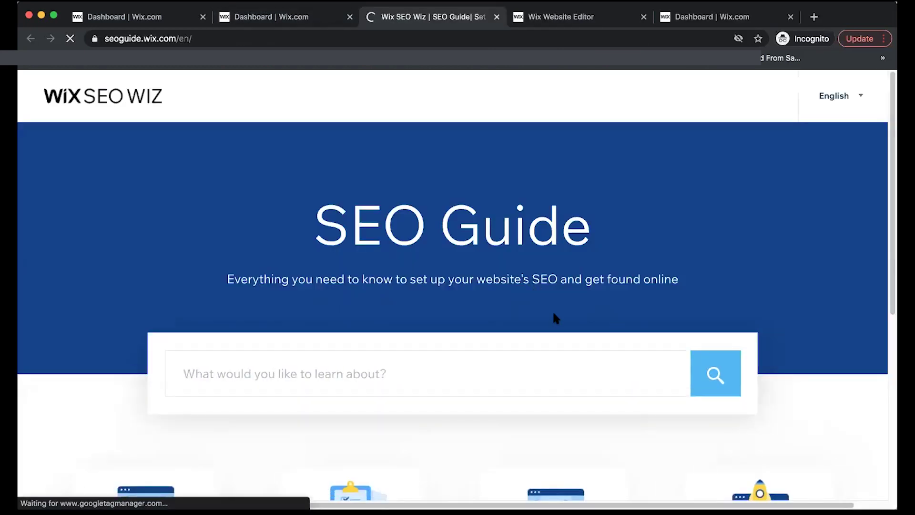
pyautogui.scroll(-2, 555, 318)
pyautogui.scroll(-3, 539, 351)
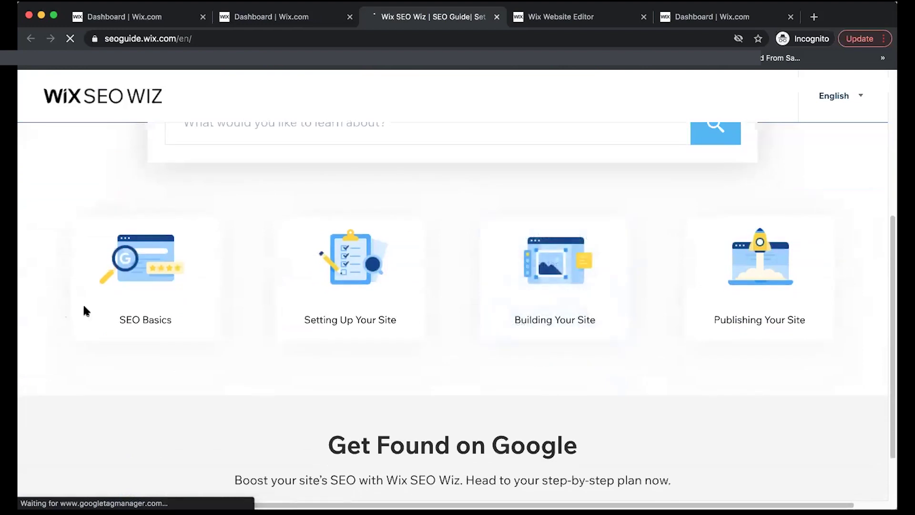
pyautogui.moveTo(145, 275)
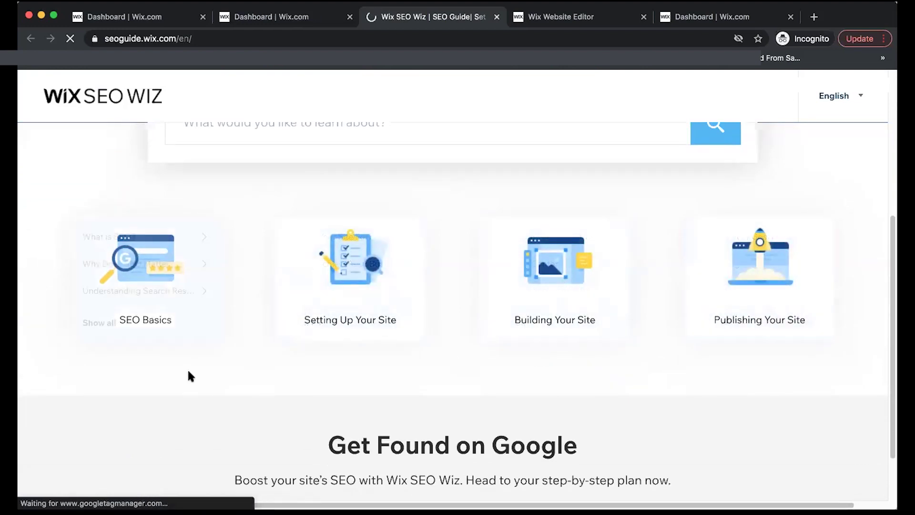
pyautogui.scroll(-1, 220, 393)
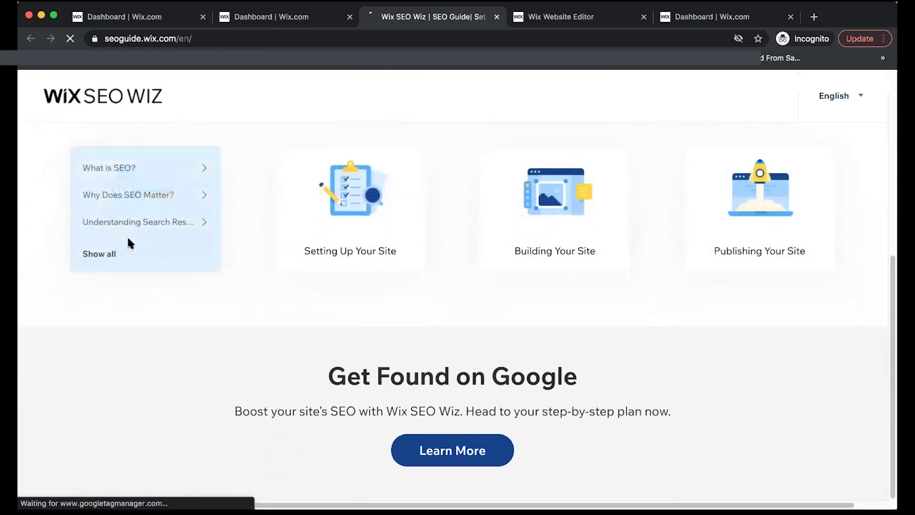
pyautogui.moveTo(760, 275)
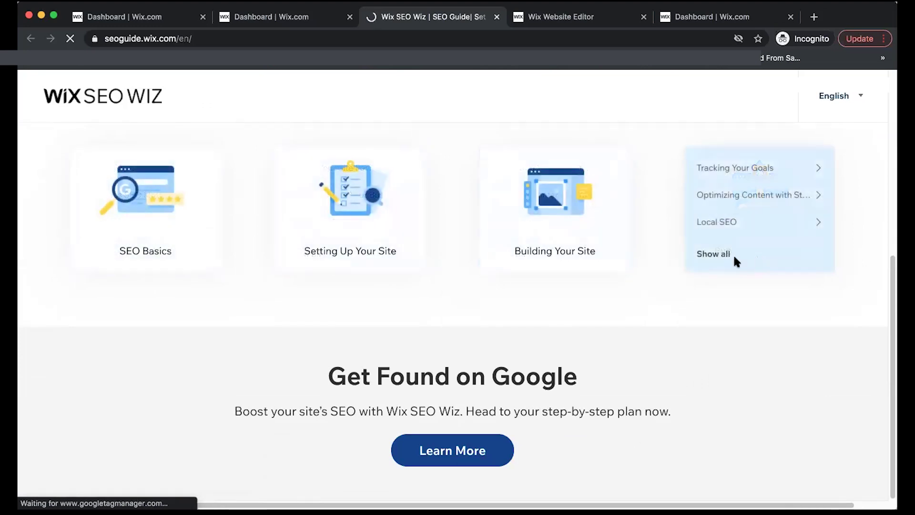
pyautogui.scroll(1, 445, 372)
pyautogui.scroll(4, 446, 372)
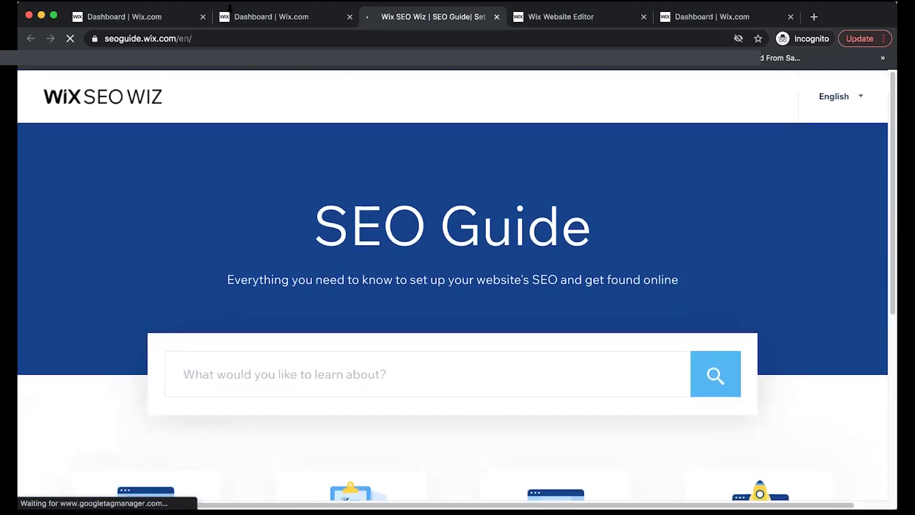
# - Leave the SEO Guide and go back to SEO Tools in the site dashboard
pyautogui.click(279, 20)
pyautogui.click(49, 309)
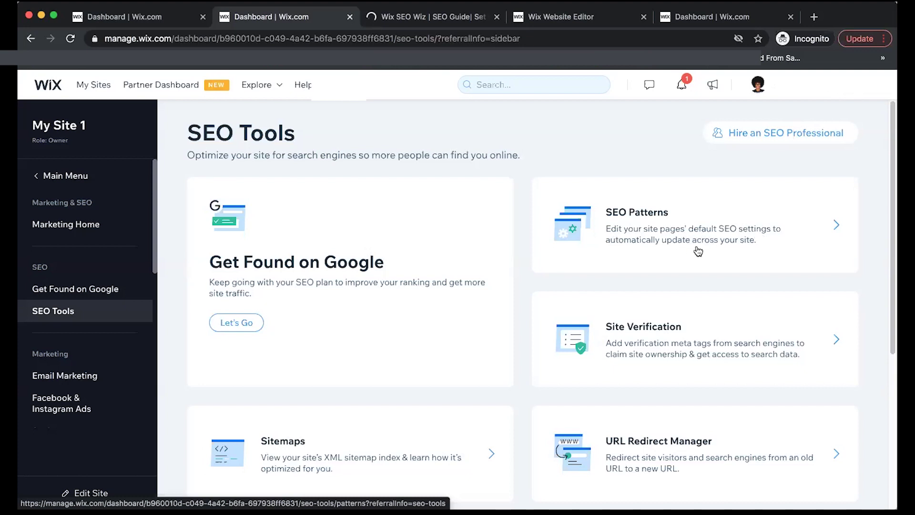
pyautogui.scroll(-2, 634, 282)
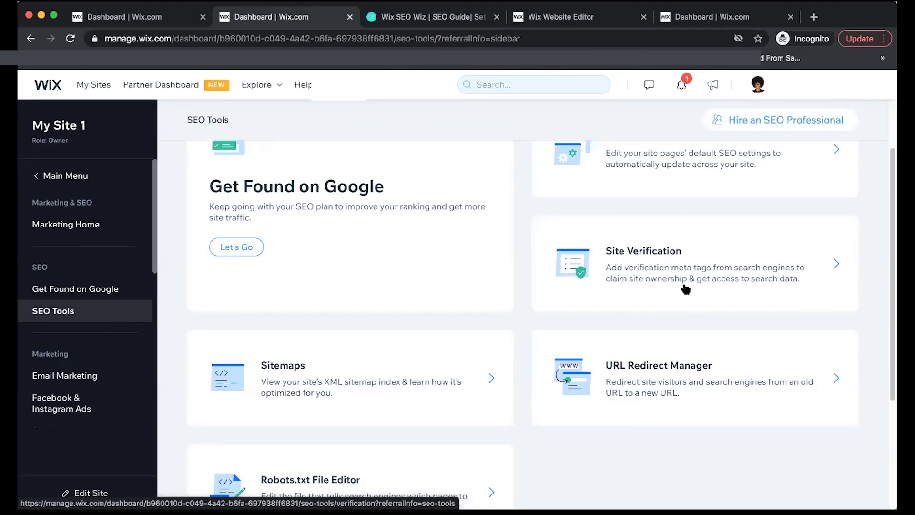
pyautogui.scroll(-2, 442, 300)
pyautogui.scroll(-1, 442, 300)
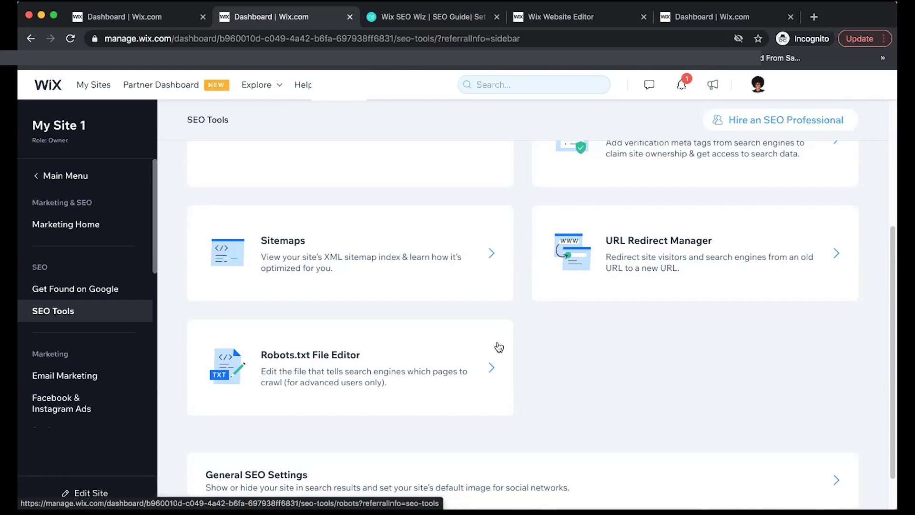
pyautogui.scroll(-1, 496, 347)
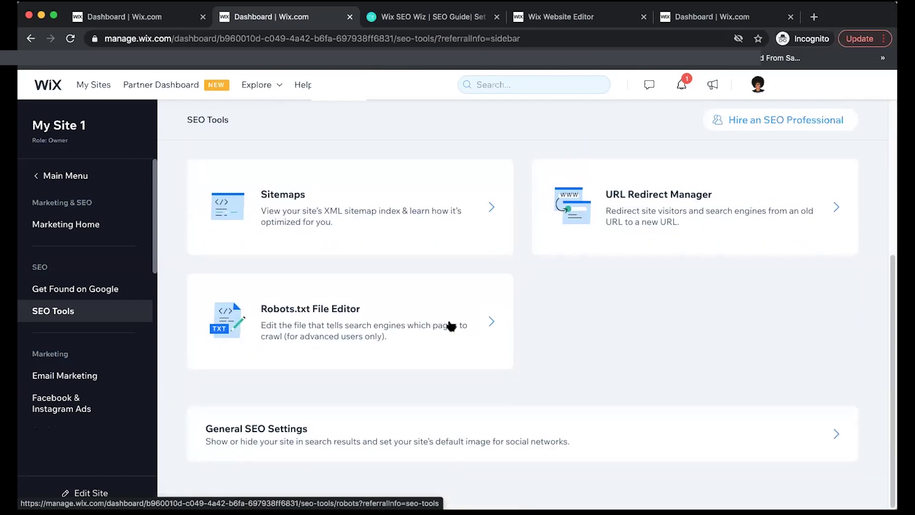
# - Check the robots.txt file status, then start a new email campaign from Email Marketing
pyautogui.click(407, 330)
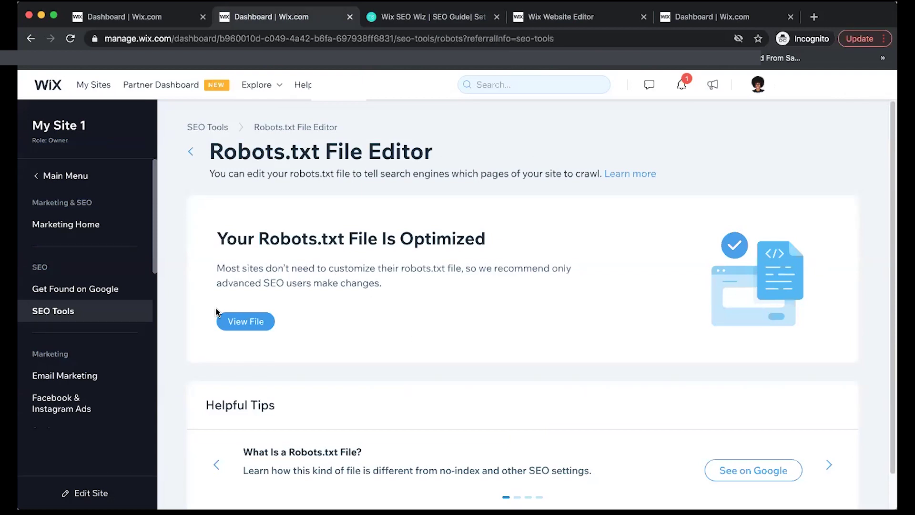
pyautogui.scroll(-3, 69, 286)
pyautogui.click(69, 266)
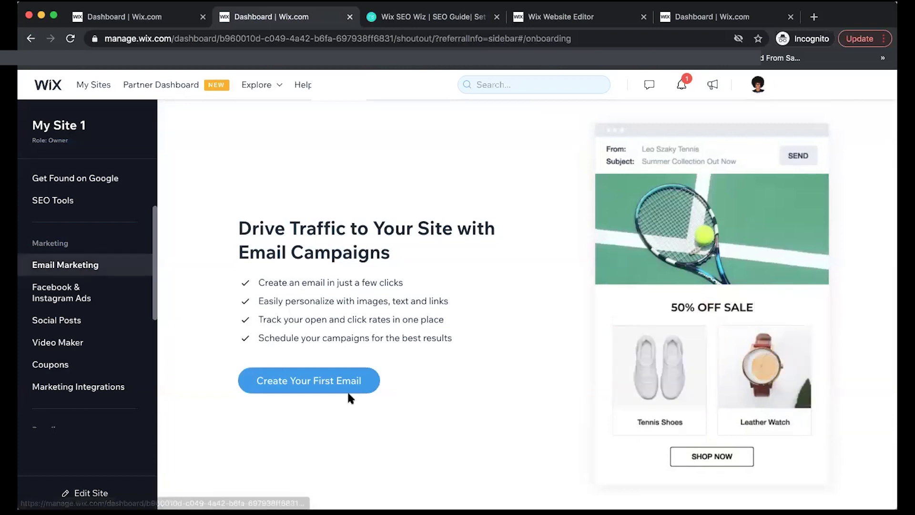
pyautogui.click(314, 392)
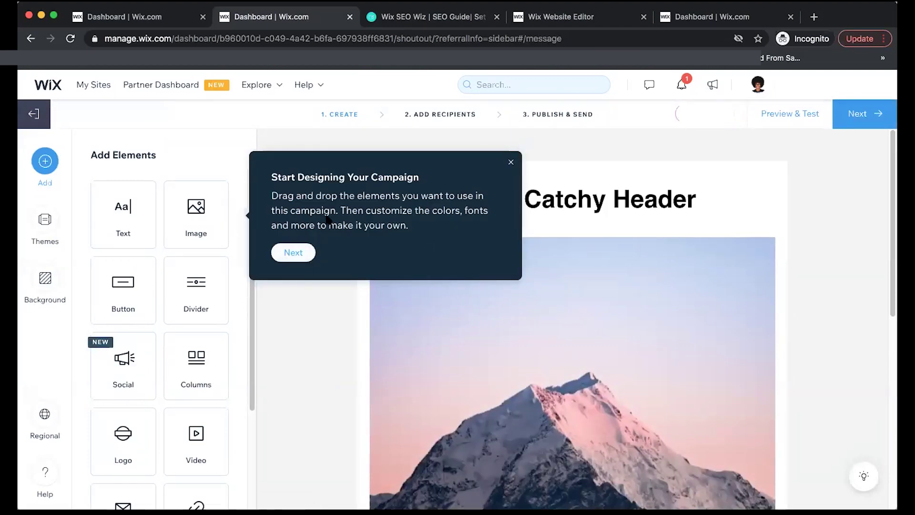
# - Replace the campaign header text with 'Welcome To Christian Dating Advice'
pyautogui.click(510, 163)
pyautogui.click(537, 193)
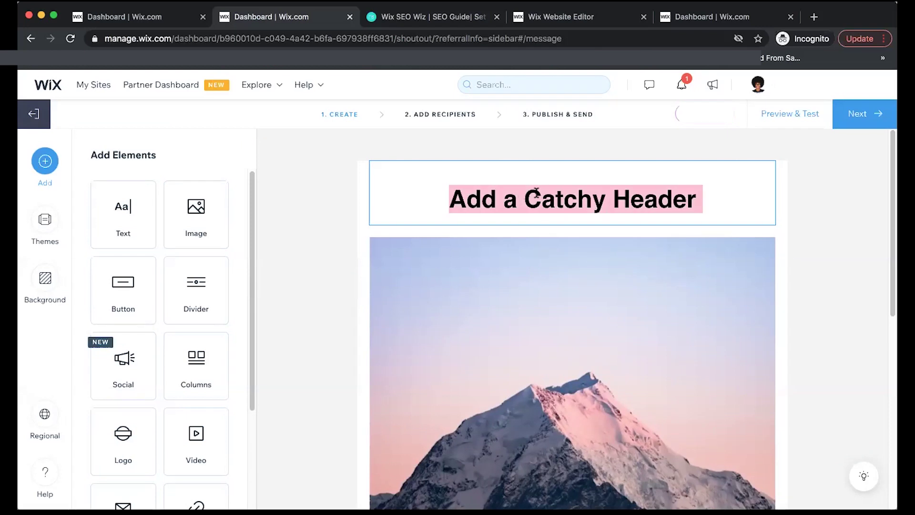
pyautogui.tripleClick(536, 190)
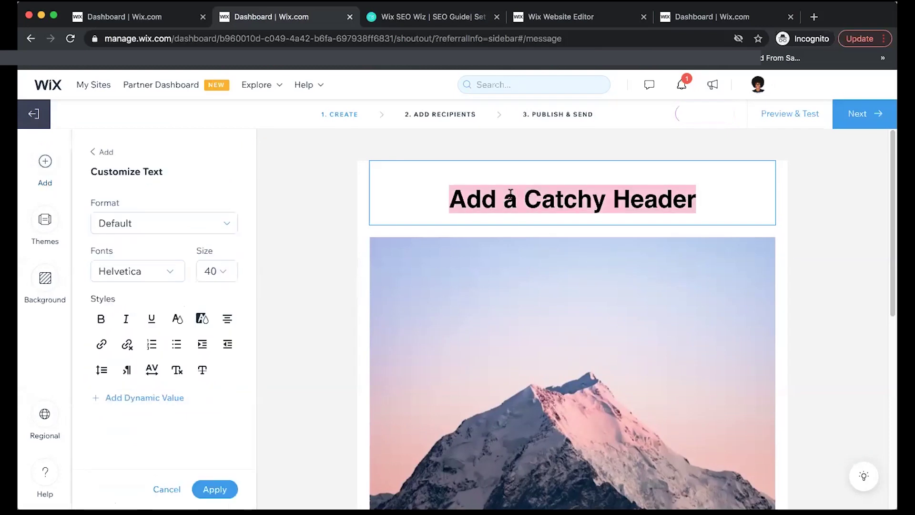
pyautogui.write('Welcome To Chr')
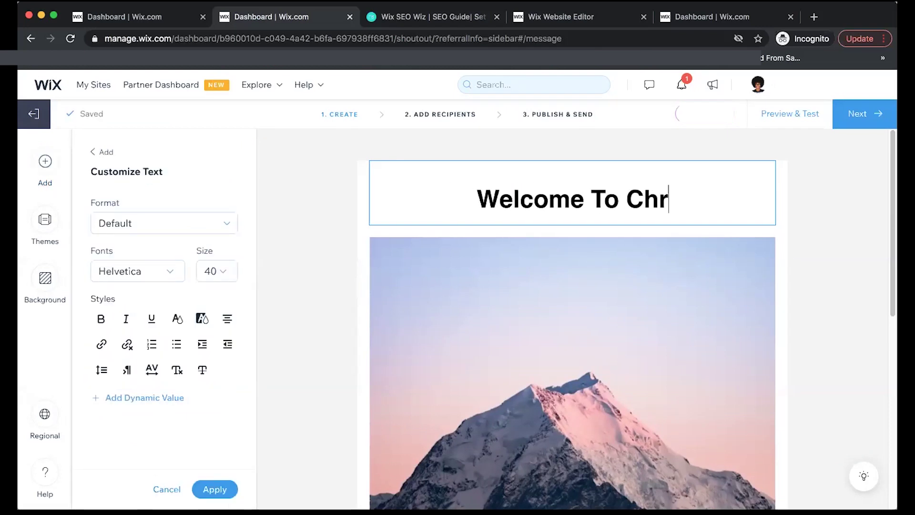
pyautogui.write('istian Dating A')
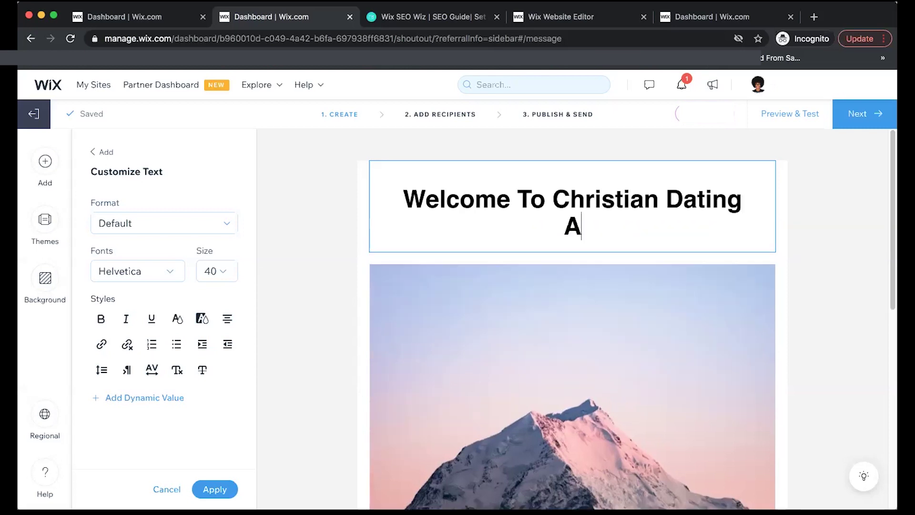
pyautogui.write('dvice')
pyautogui.scroll(-2, 510, 271)
pyautogui.scroll(-5, 510, 270)
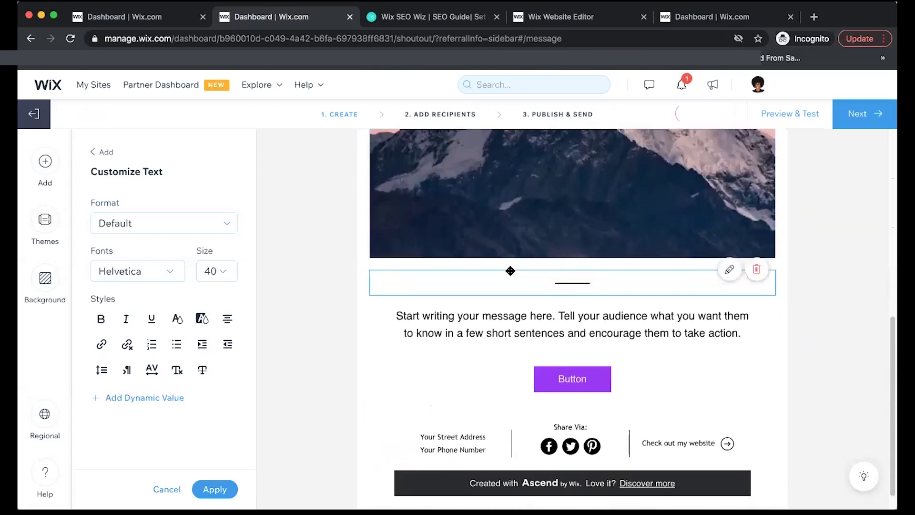
pyautogui.scroll(3, 568, 261)
pyautogui.click(568, 273)
# - Swap in the red shirt with jeans photo and retype the message paragraph
pyautogui.click(172, 228)
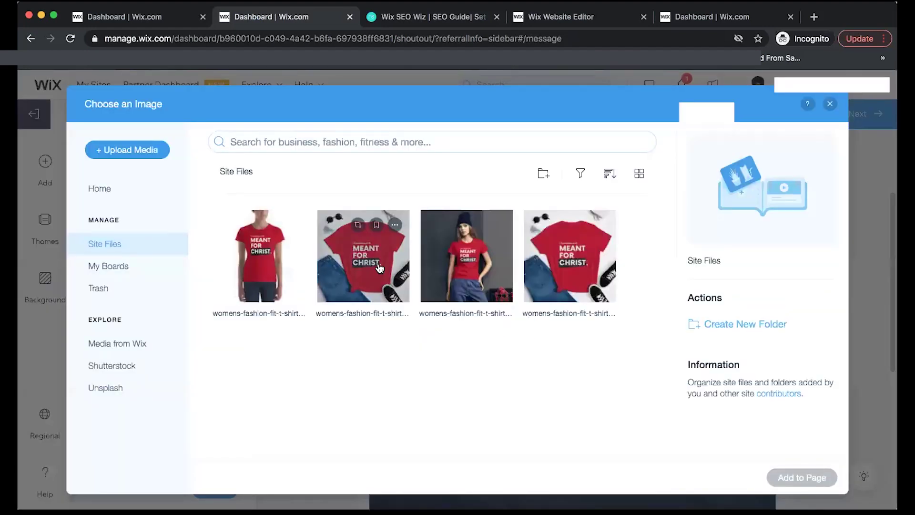
pyautogui.click(378, 268)
pyautogui.click(797, 476)
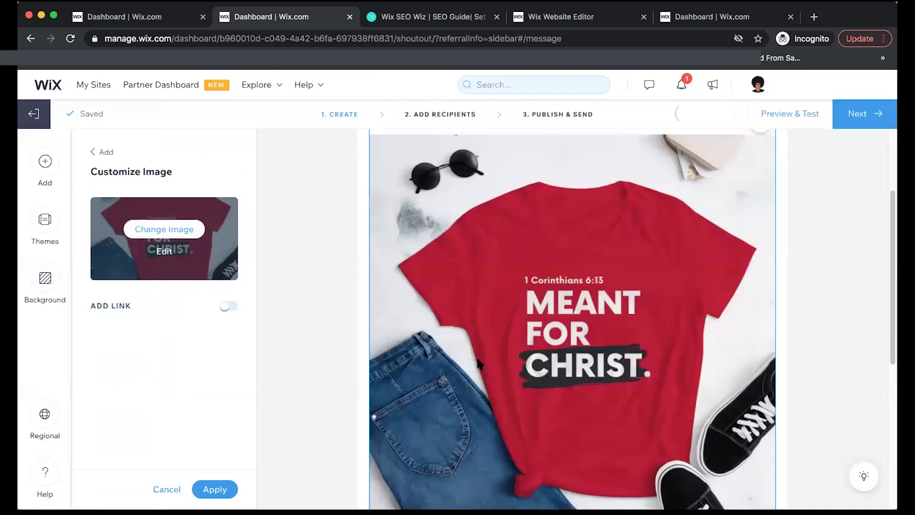
pyautogui.scroll(-2, 479, 361)
pyautogui.click(429, 303)
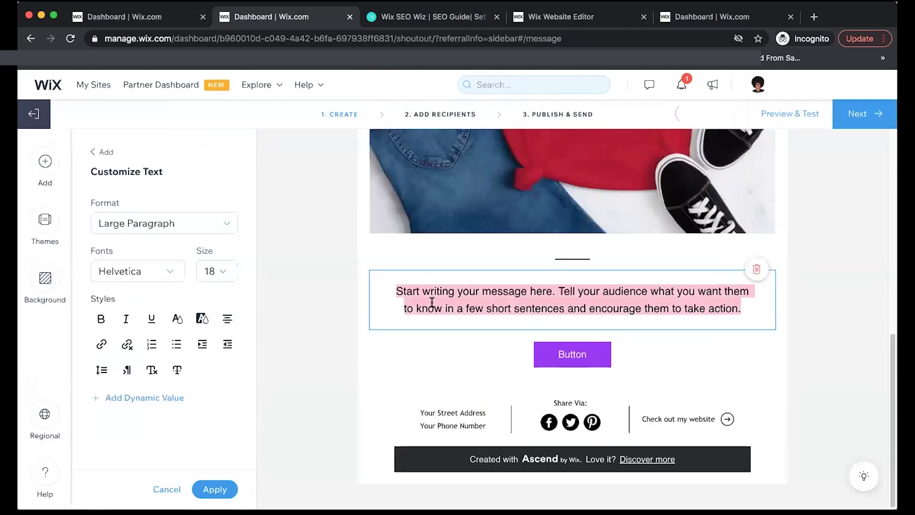
pyautogui.write('Make sure you purc')
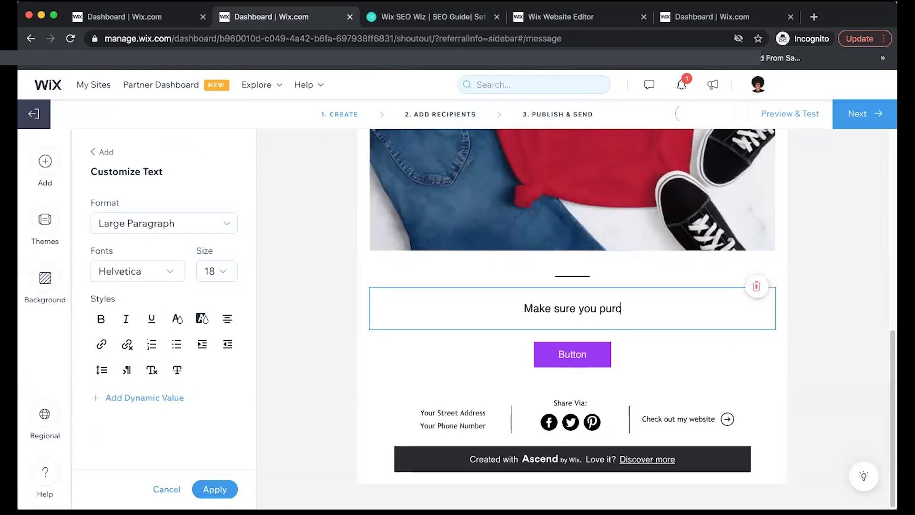
pyautogui.write('hase your t-shirt now')
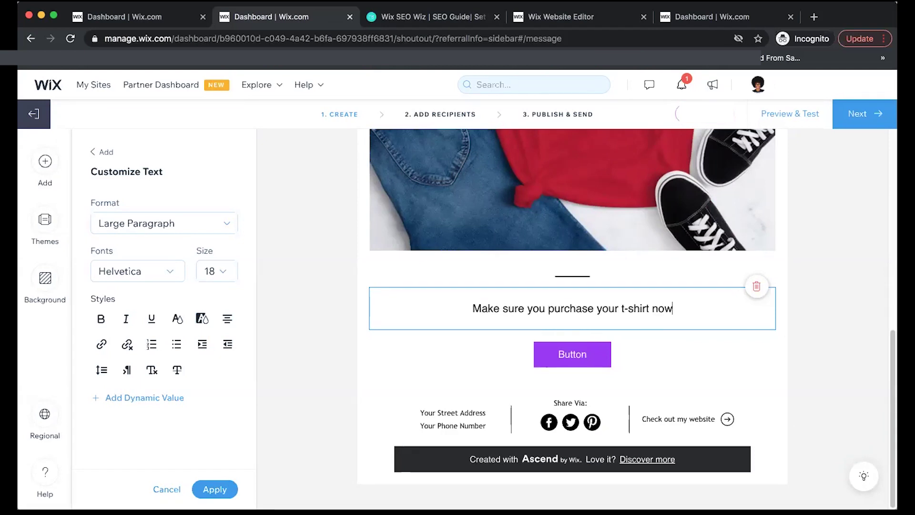
pyautogui.write('.')
# - Set the button label to PURCHASE NOW, linking to the t-shirt shop page
pyautogui.click(593, 358)
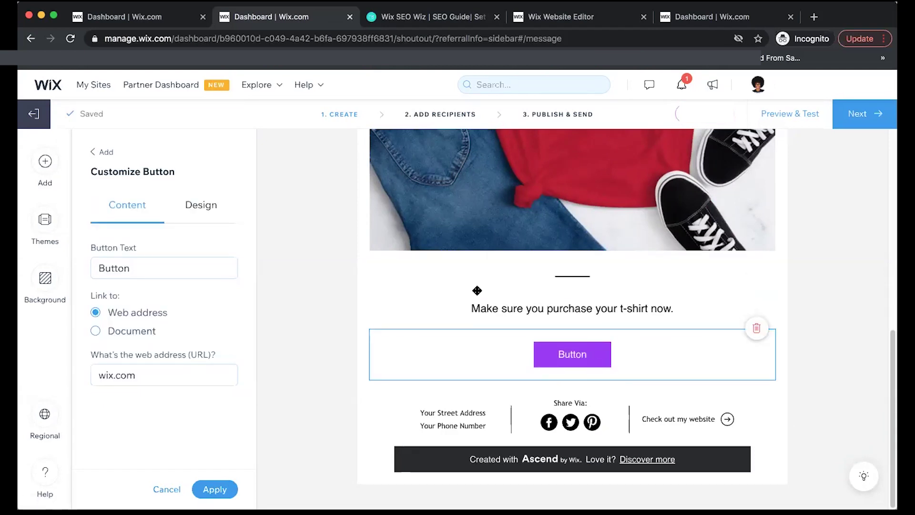
pyautogui.doubleClick(107, 267)
pyautogui.write('PURCHA')
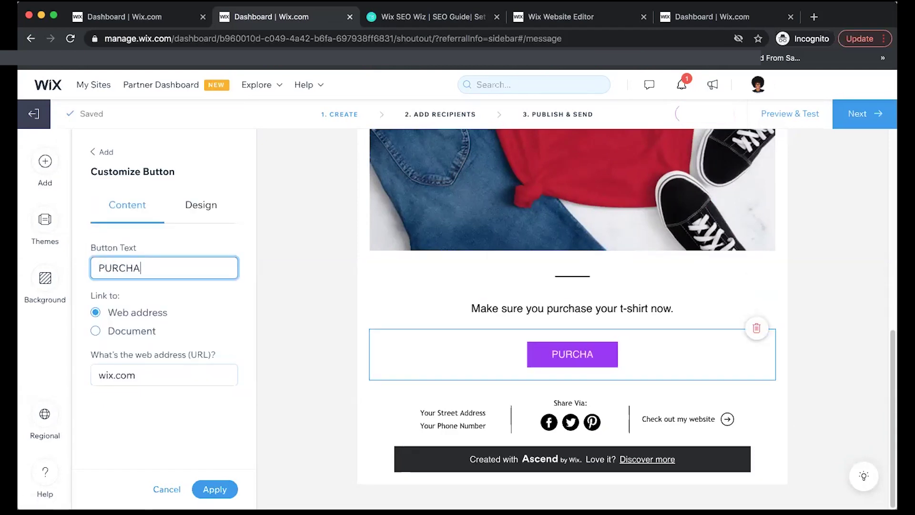
pyautogui.write('SE NOW')
pyautogui.click(140, 366)
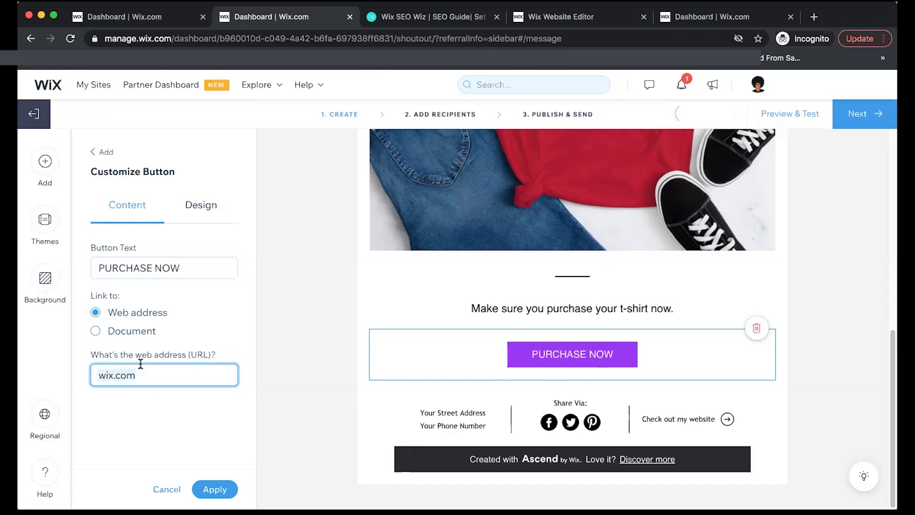
pyautogui.write('s')
pyautogui.write('om/')
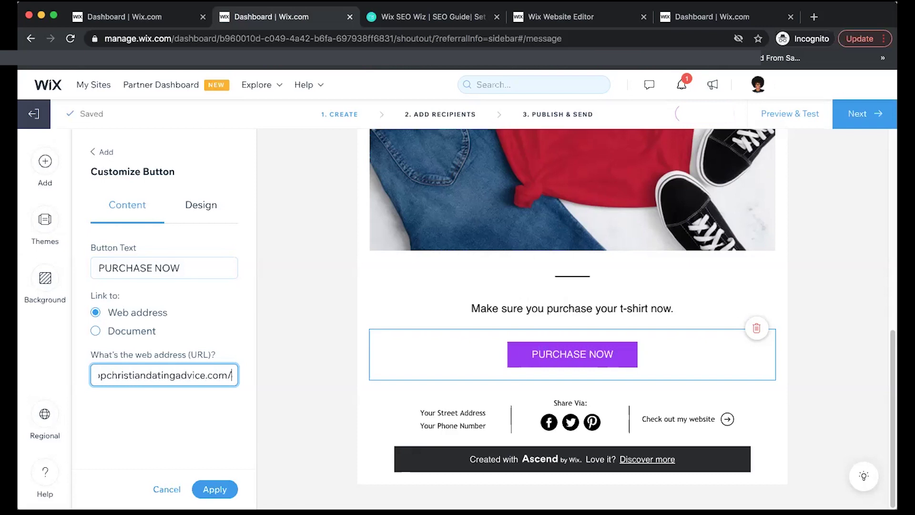
pyautogui.write('tshirt')
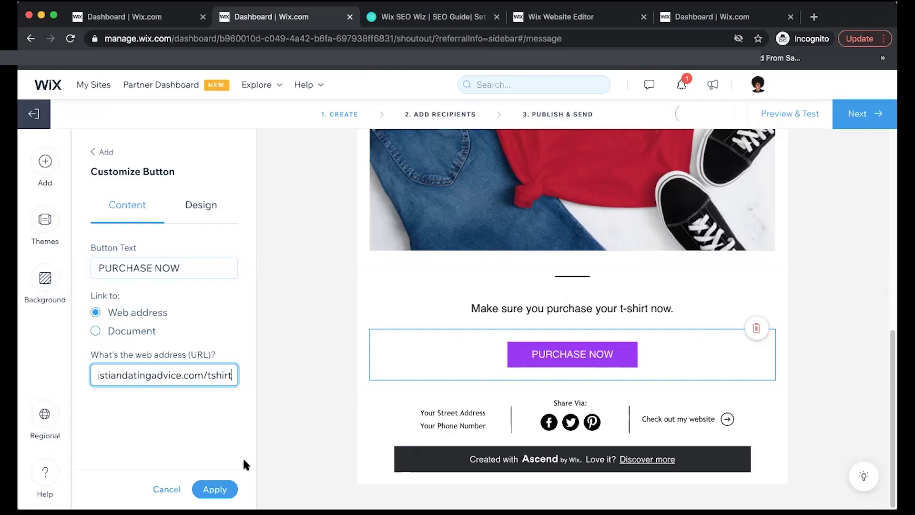
pyautogui.click(215, 489)
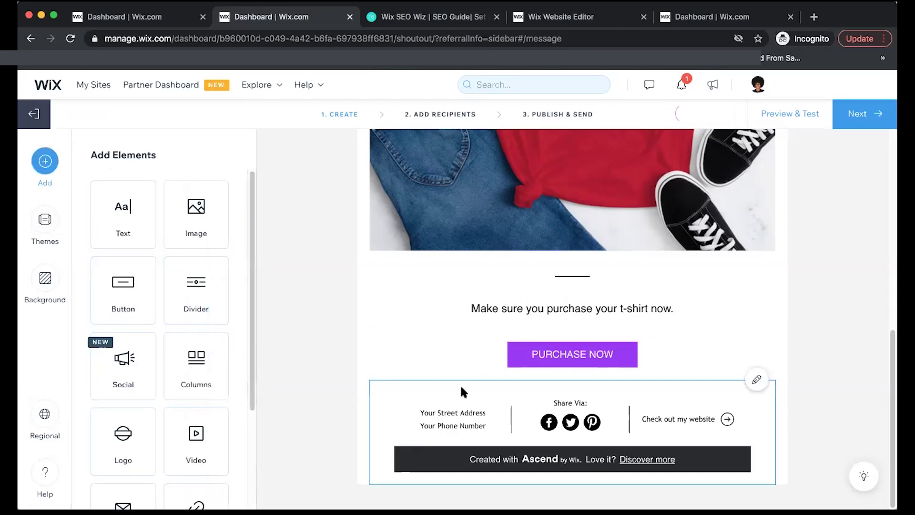
pyautogui.click(438, 421)
pyautogui.scroll(10, 694, 331)
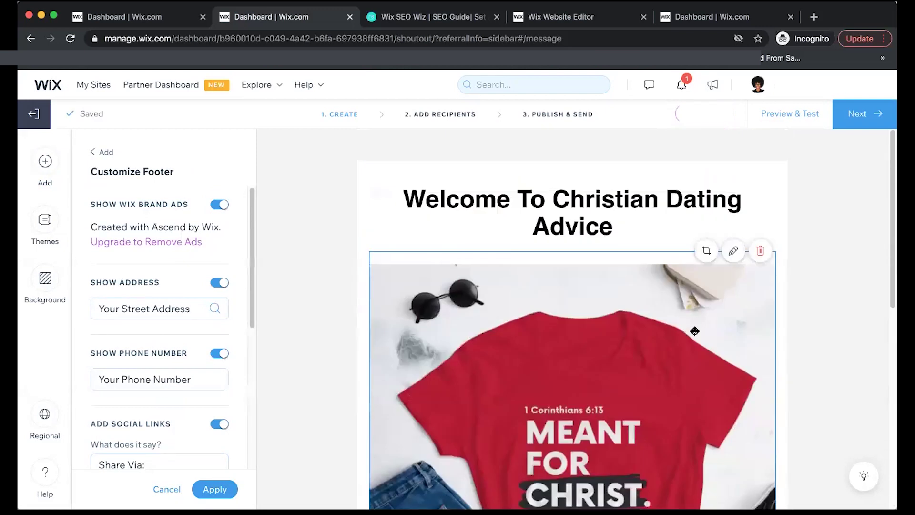
pyautogui.click(801, 179)
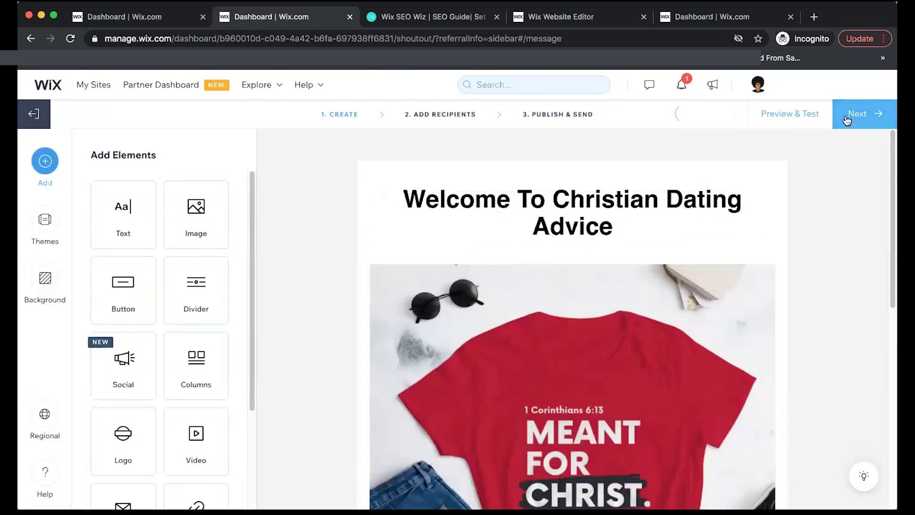
# - Preview the email, continue to recipients, then back out, leaving the campaign as a draft
pyautogui.click(787, 114)
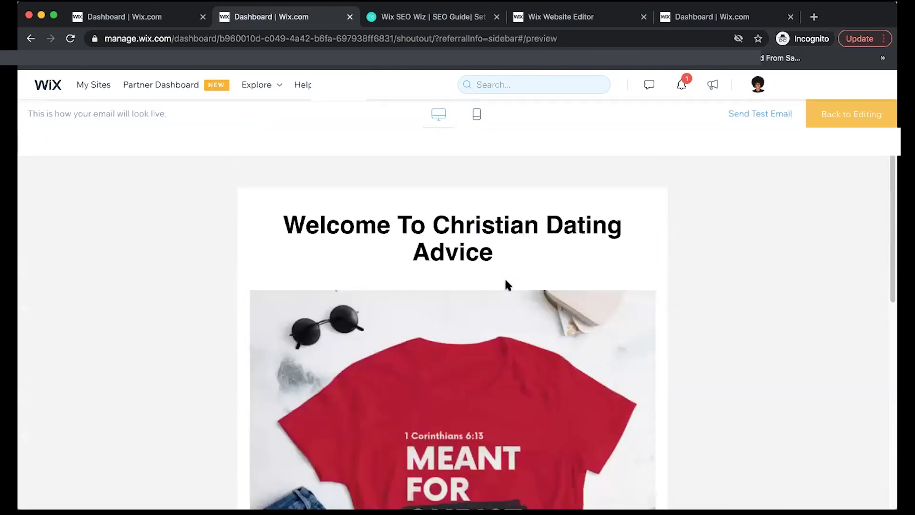
pyautogui.click(872, 120)
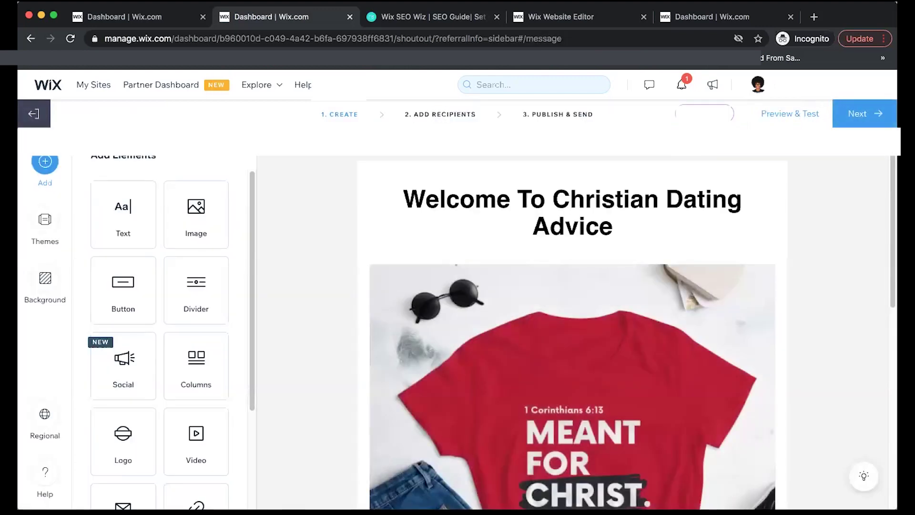
pyautogui.click(865, 116)
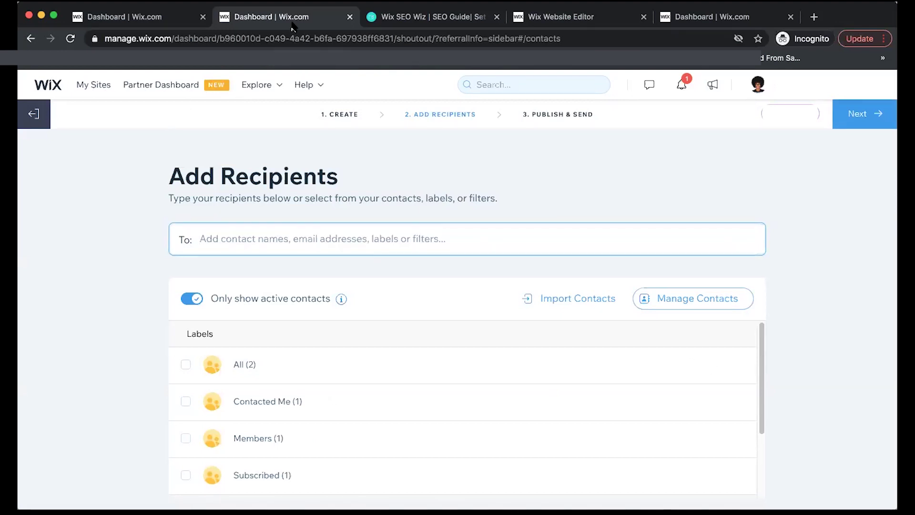
pyautogui.click(31, 38)
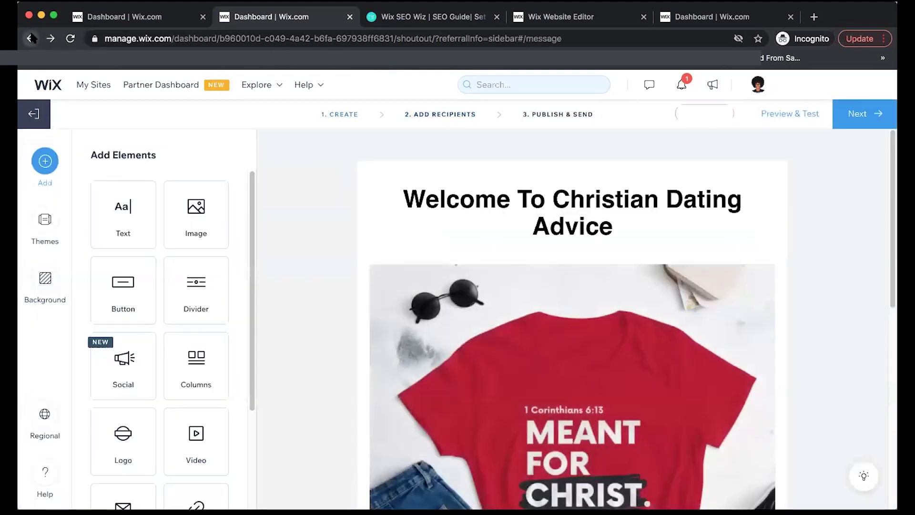
pyautogui.click(31, 38)
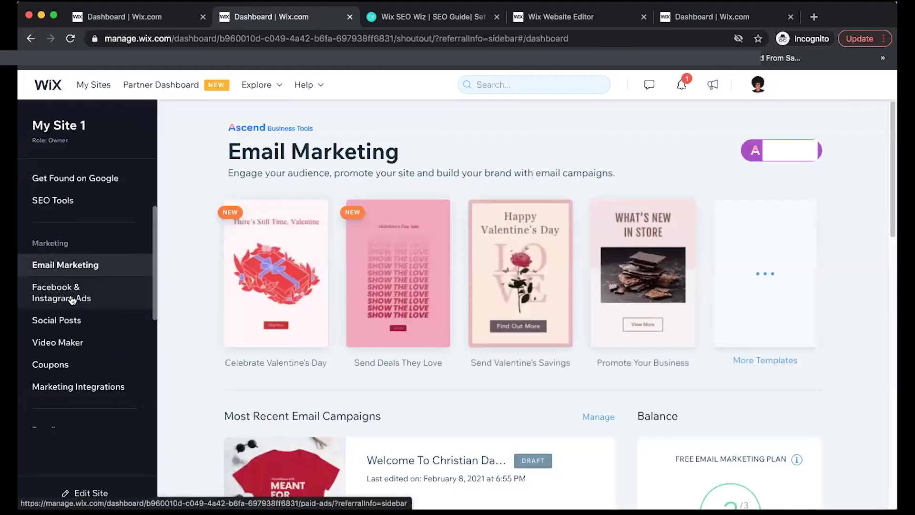
pyautogui.click(71, 300)
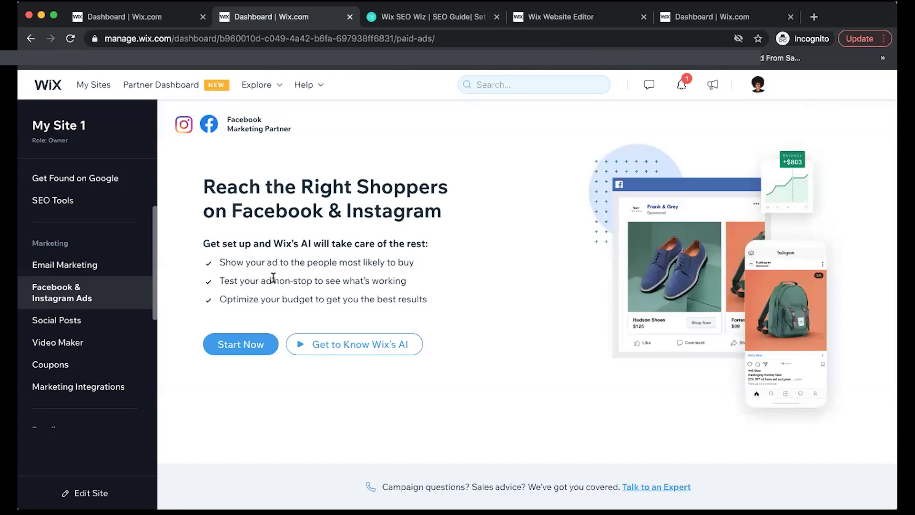
# - Start the Facebook ad setup, then back out without connecting the store
pyautogui.click(233, 346)
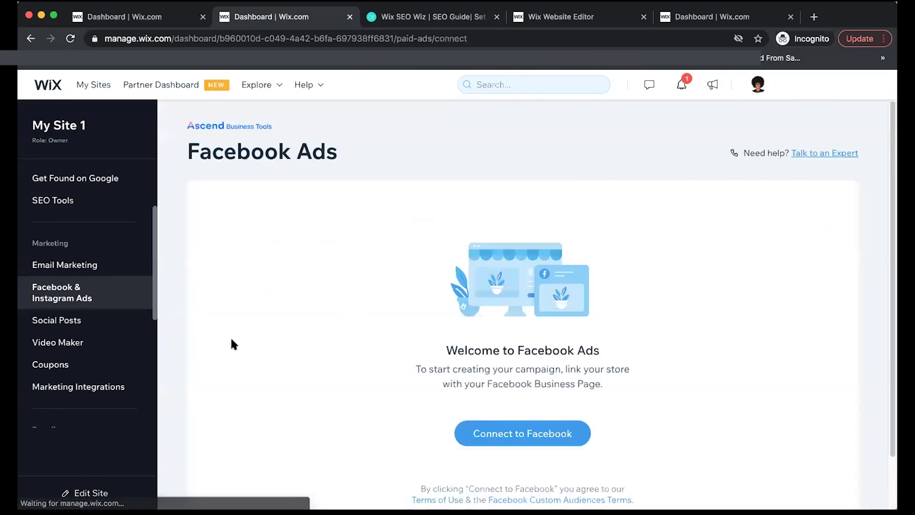
pyautogui.scroll(-1, 393, 370)
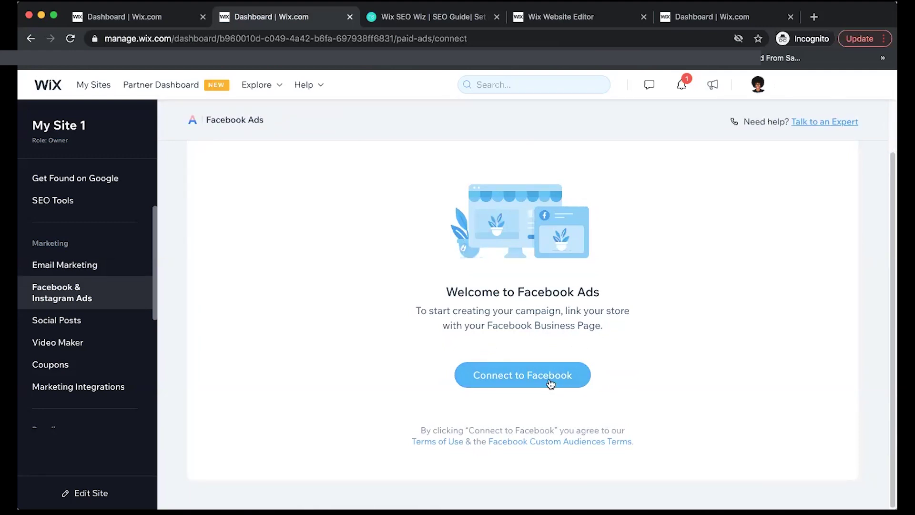
pyautogui.click(31, 40)
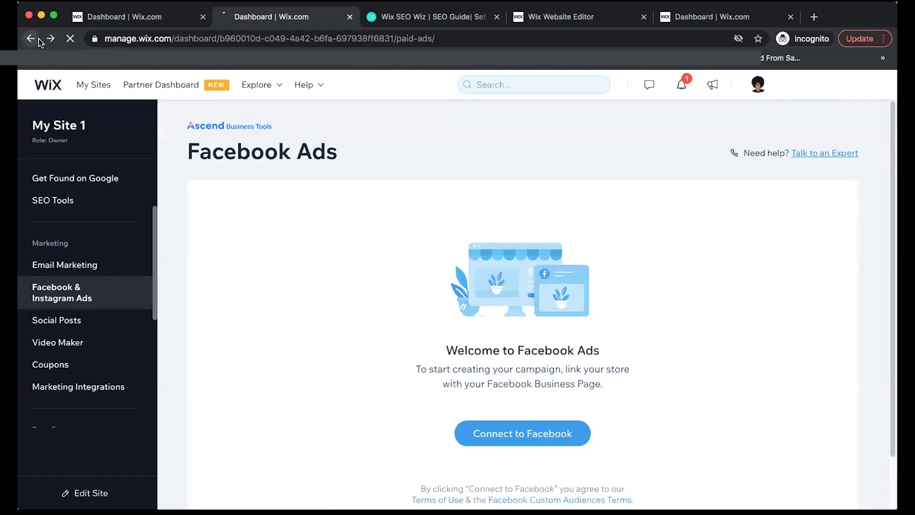
pyautogui.click(51, 360)
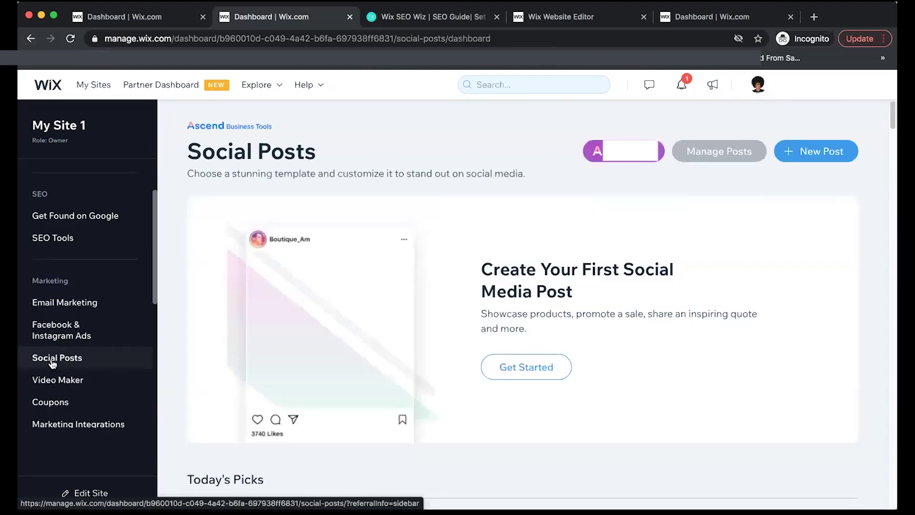
# - Write the headline 'Want Christian Dating Advice?' in a new social post
pyautogui.click(819, 153)
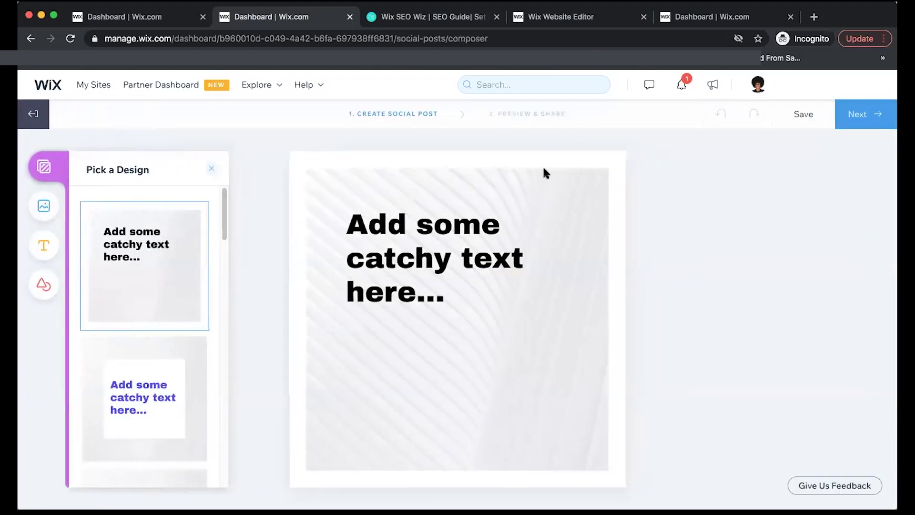
pyautogui.doubleClick(390, 236)
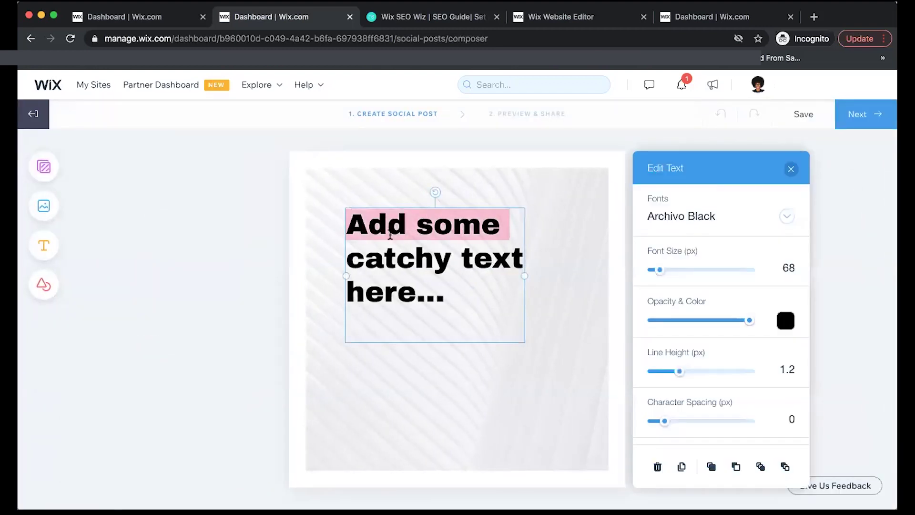
pyautogui.hotkey('ctrl', 'a')
pyautogui.write('Wan')
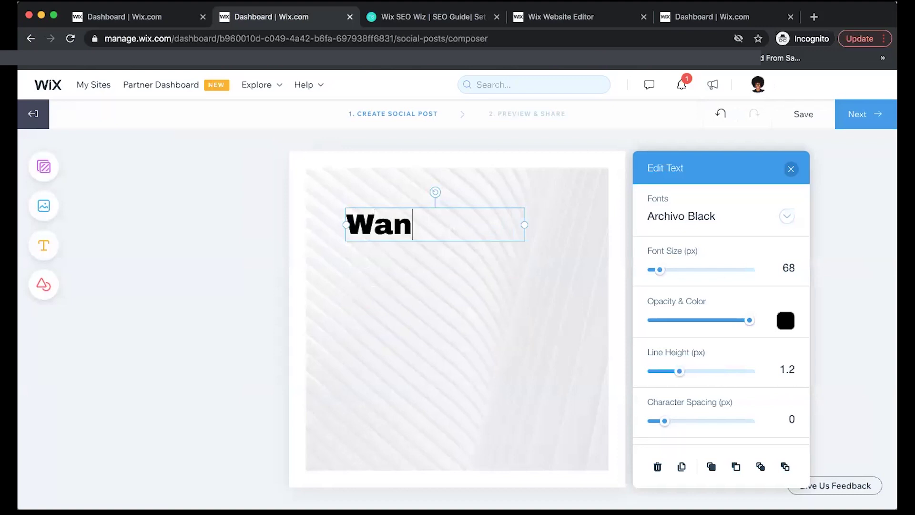
pyautogui.write('t H')
pyautogui.press('BackSpace')
pyautogui.write('Christian ')
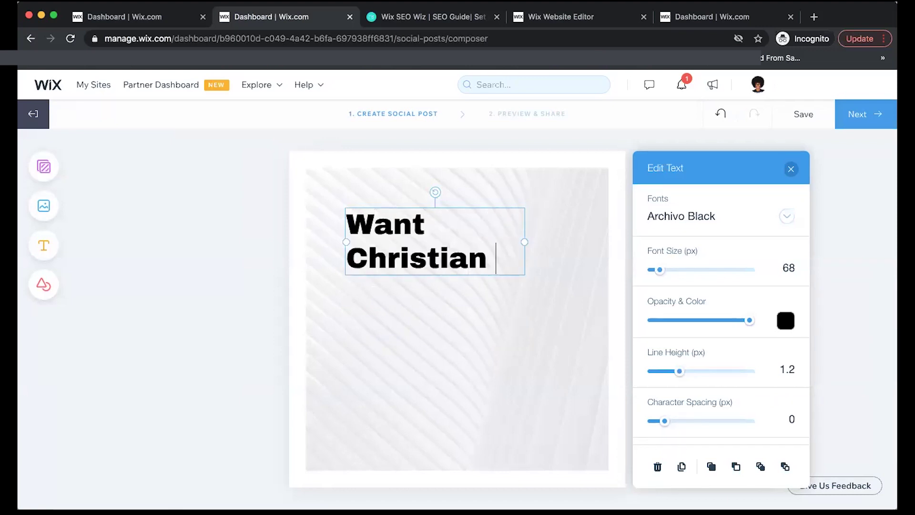
pyautogui.write('Dating Advice?')
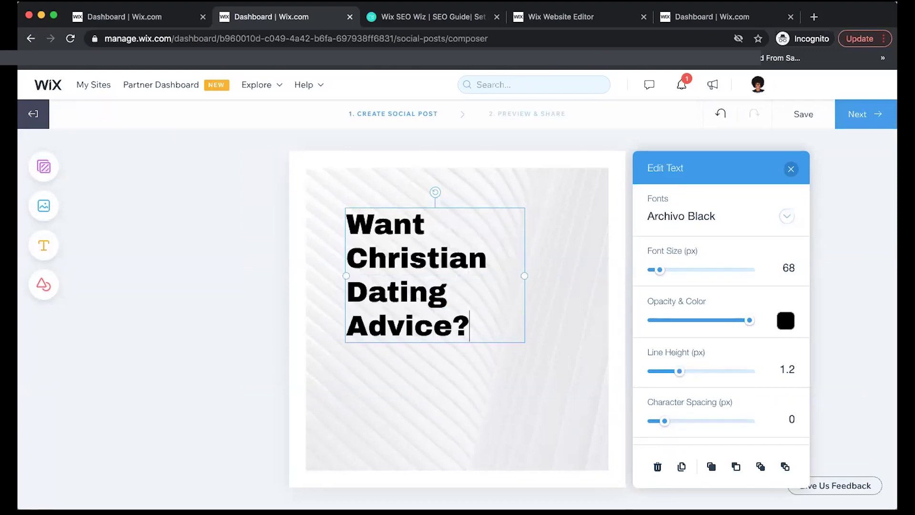
pyautogui.click(405, 417)
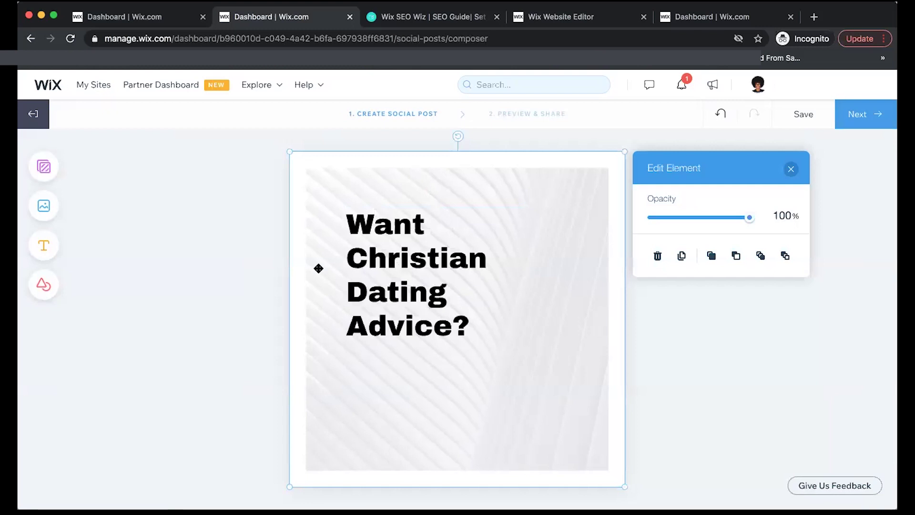
# - Use the red T-shirt flat-lay photo as background, reposition the headline, and add a caption
pyautogui.click(42, 213)
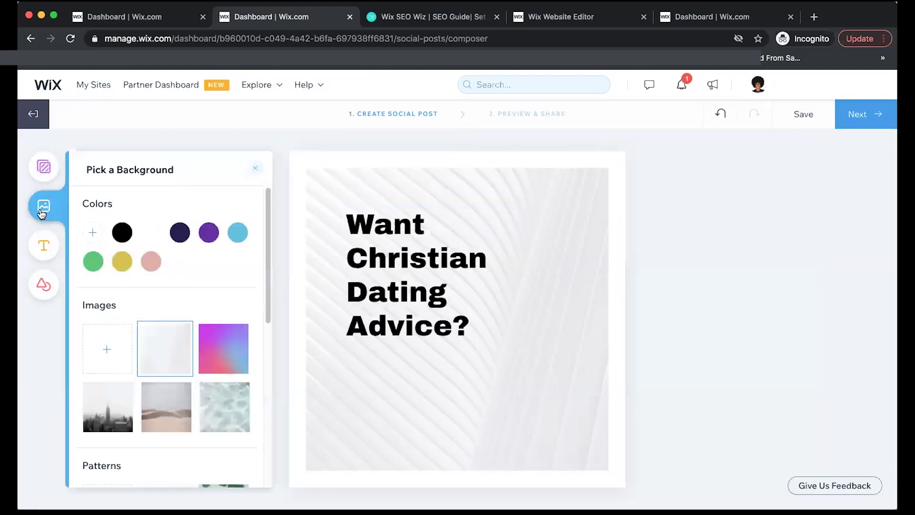
pyautogui.click(103, 343)
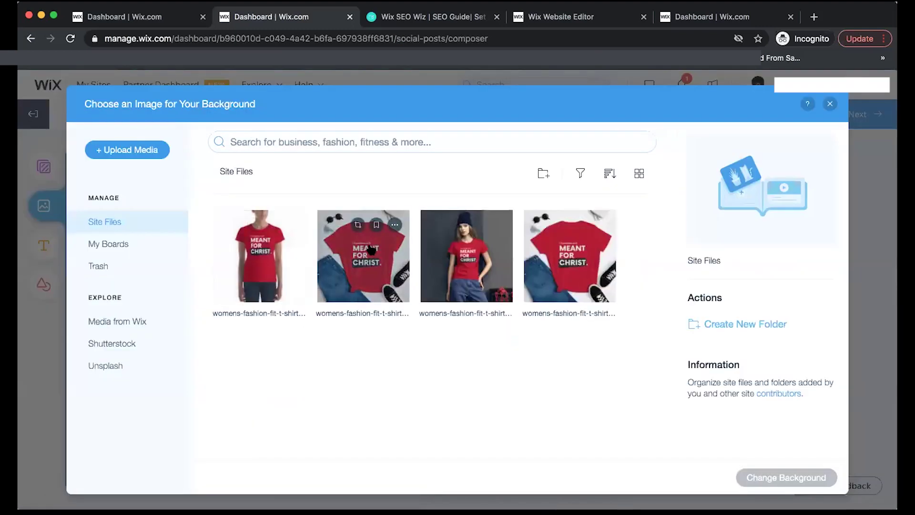
pyautogui.click(578, 250)
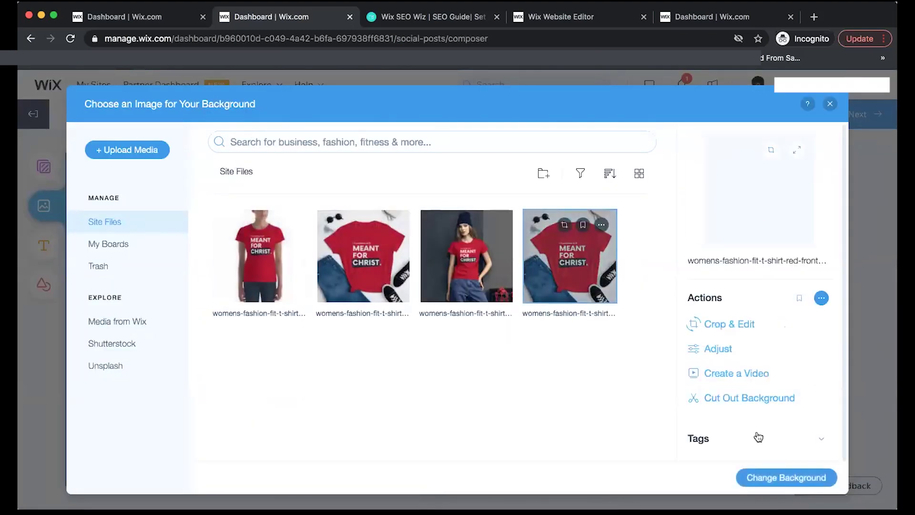
pyautogui.click(780, 477)
pyautogui.moveTo(413, 258)
pyautogui.mouseDown()
pyautogui.moveTo(525, 239)
pyautogui.moveTo(514, 234)
pyautogui.mouseUp()
pyautogui.click(506, 407)
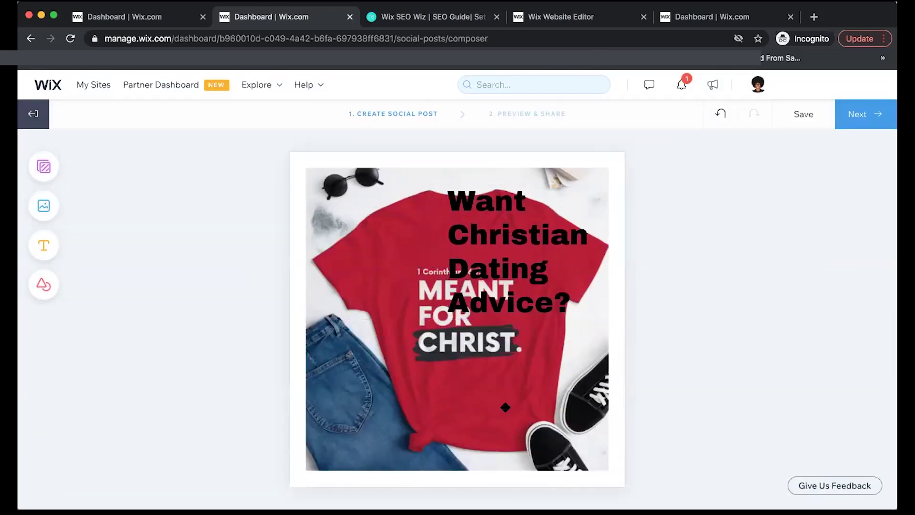
pyautogui.click(863, 120)
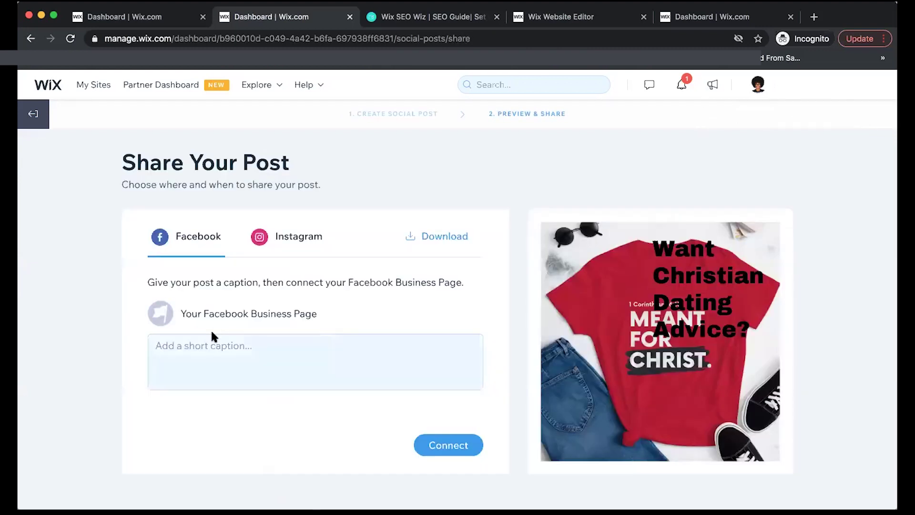
pyautogui.click(201, 344)
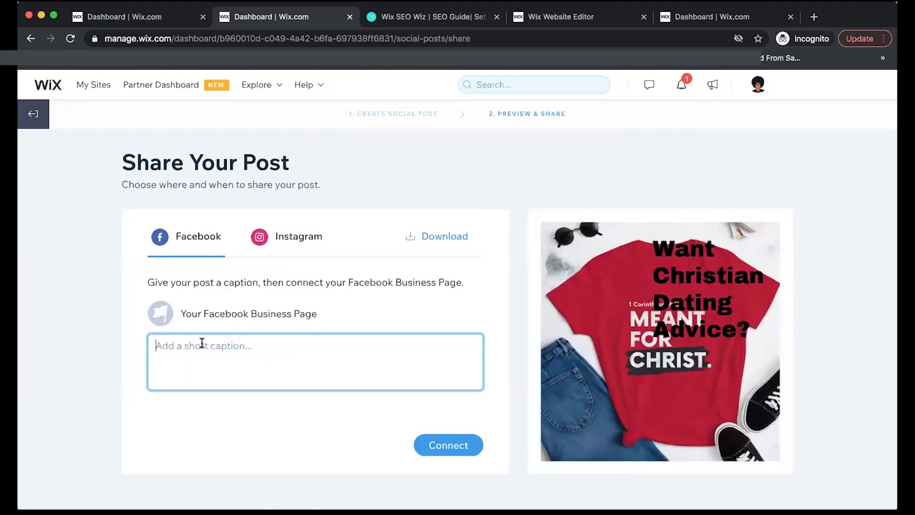
pyautogui.write('Want Christian Dating Advice')
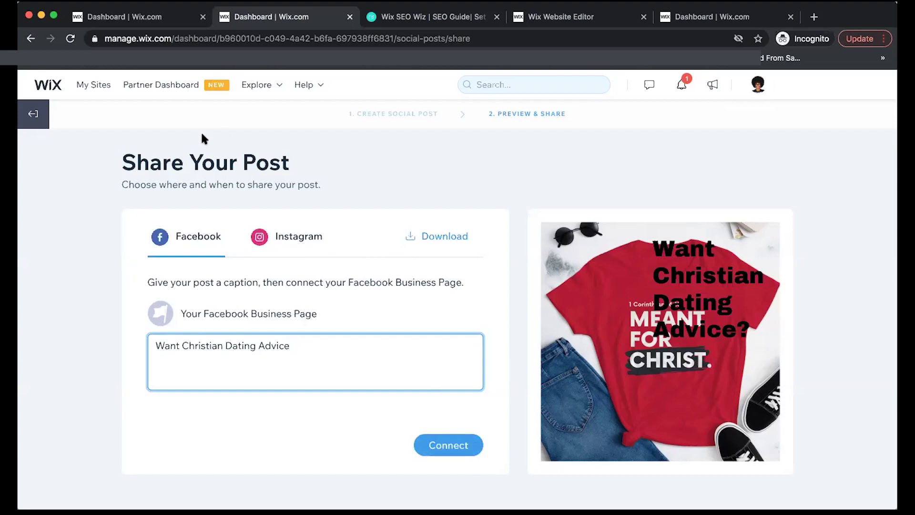
pyautogui.click(33, 114)
# - Start a new square video from a Video Maker template
pyautogui.click(62, 334)
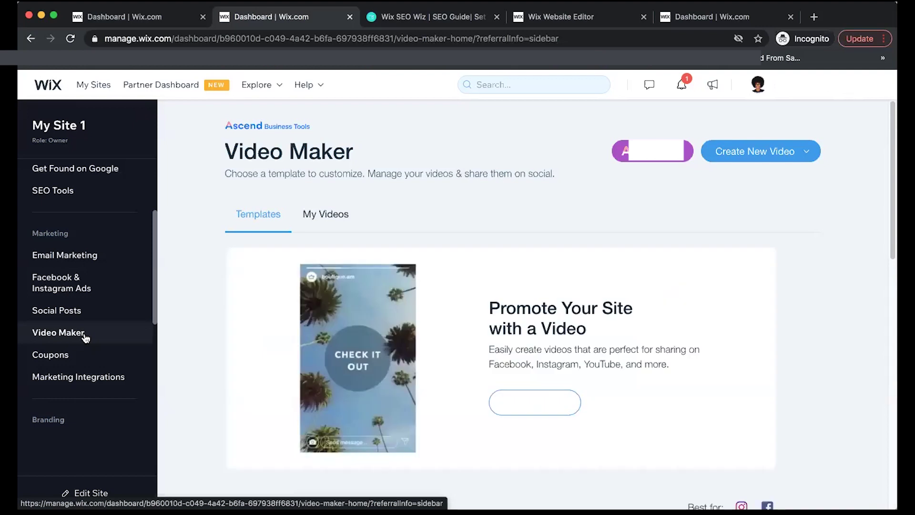
pyautogui.click(763, 157)
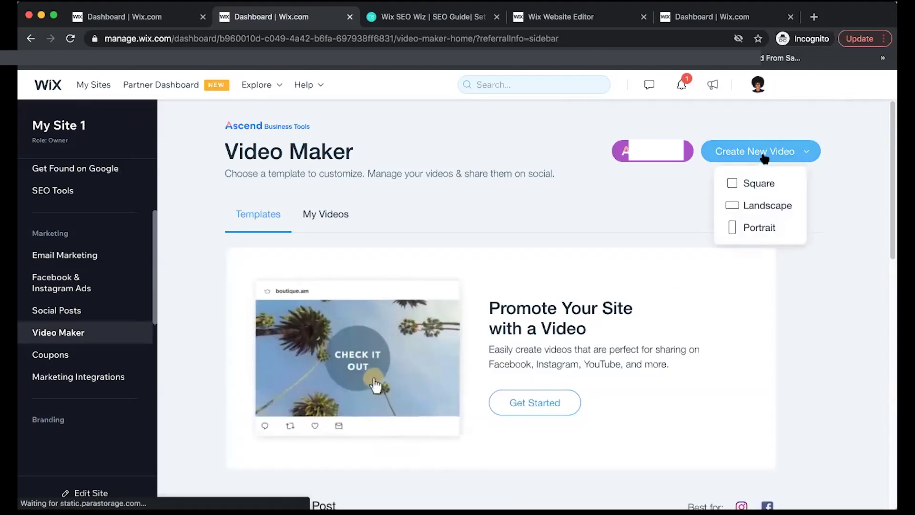
pyautogui.click(760, 184)
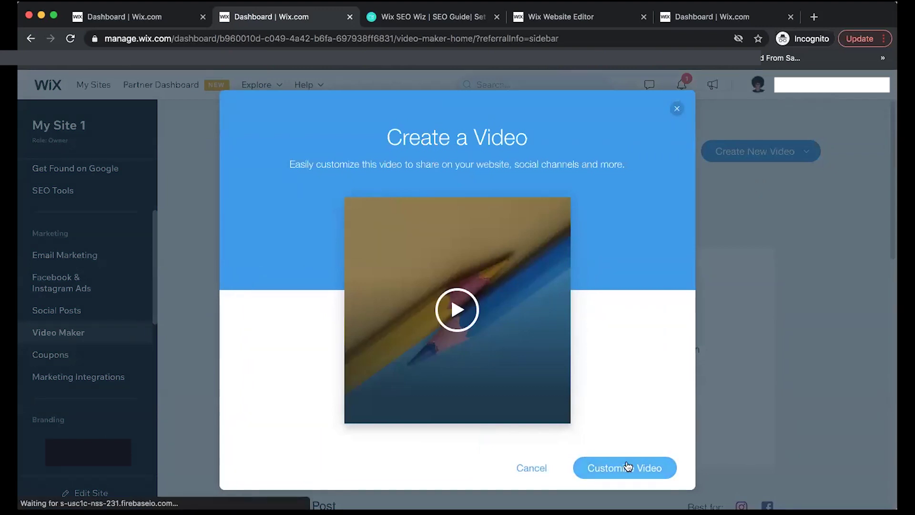
pyautogui.click(625, 467)
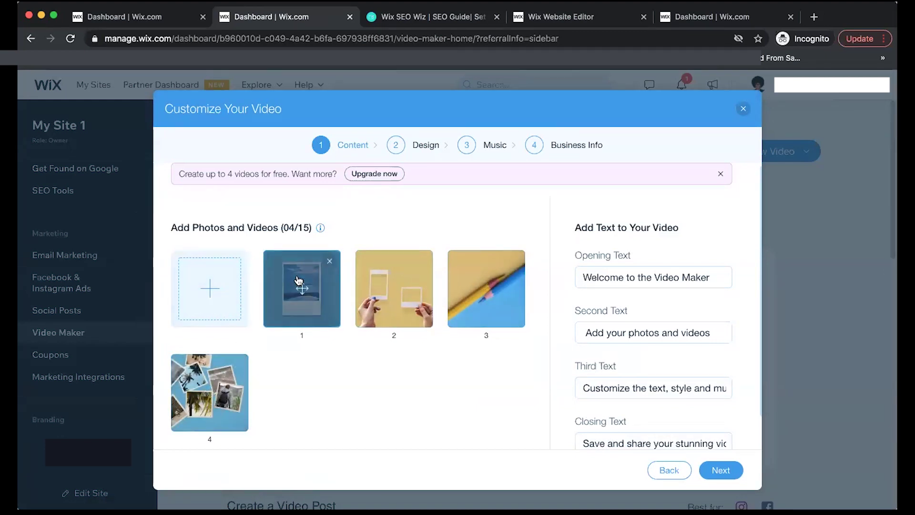
pyautogui.moveTo(394, 288)
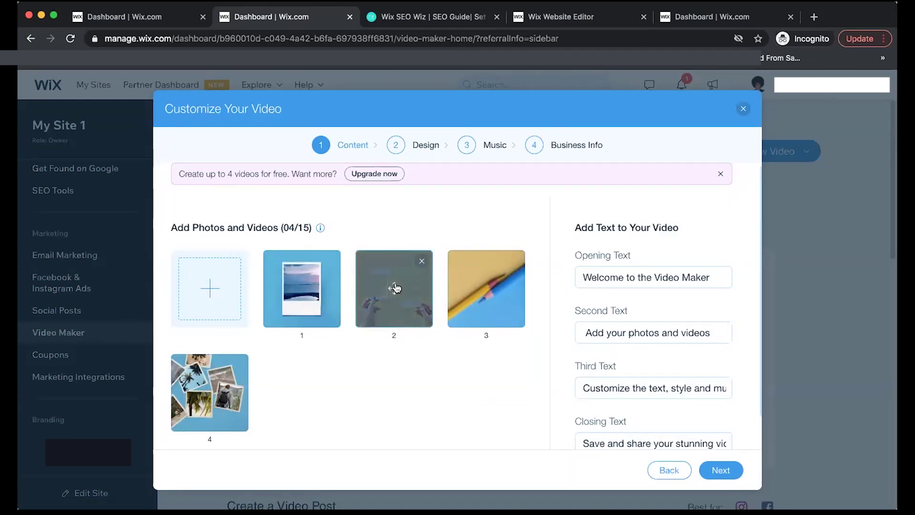
# - Set the texts to the dating-advice welcome, 'Grab Your T-Shirt' and the shop address, clearing the closing text
pyautogui.click(637, 277)
pyautogui.hotkey('ctrl', 'a')
pyautogui.write('W')
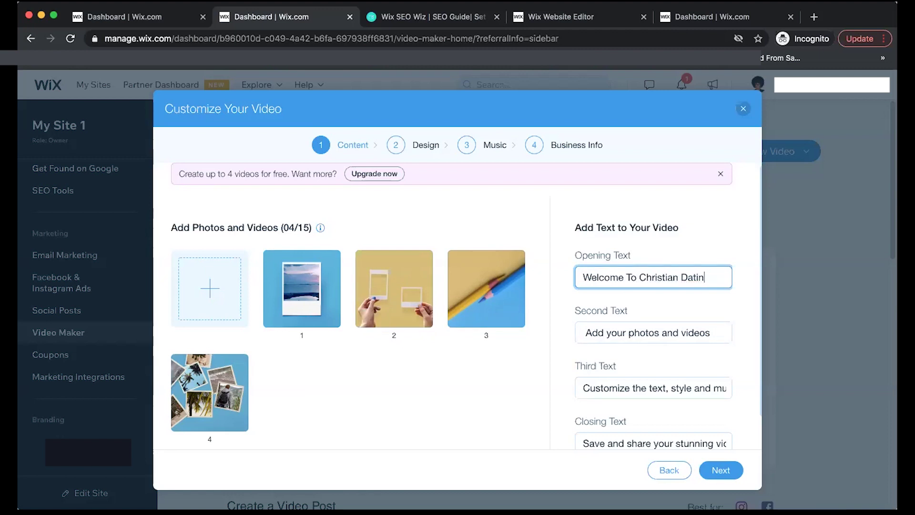
pyautogui.write('dv')
pyautogui.press('Tab')
pyautogui.write('Grab')
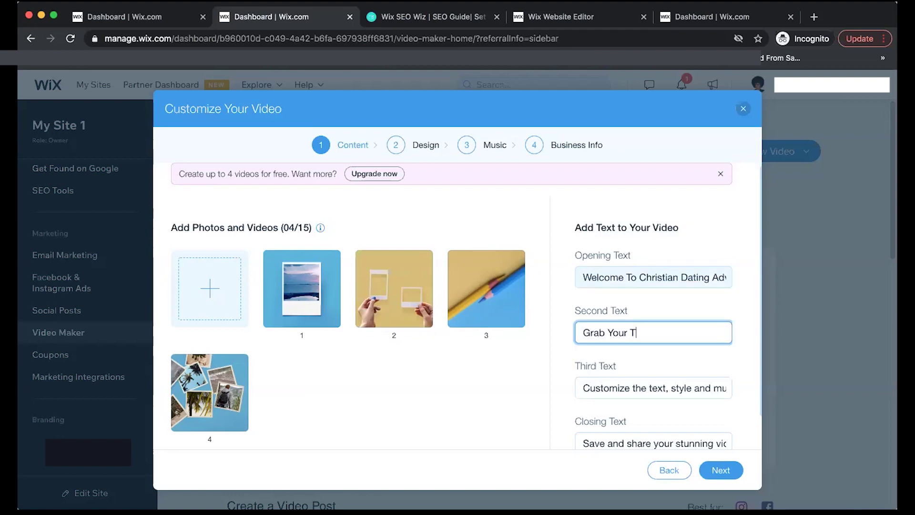
pyautogui.write('t')
pyautogui.press('Tab')
pyautogui.write('sho')
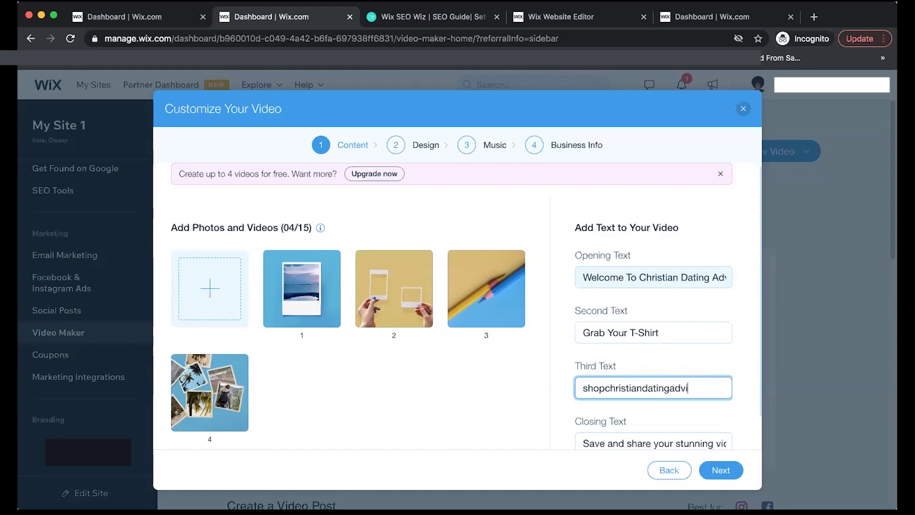
pyautogui.scroll(-1, 655, 275)
pyautogui.click(631, 408)
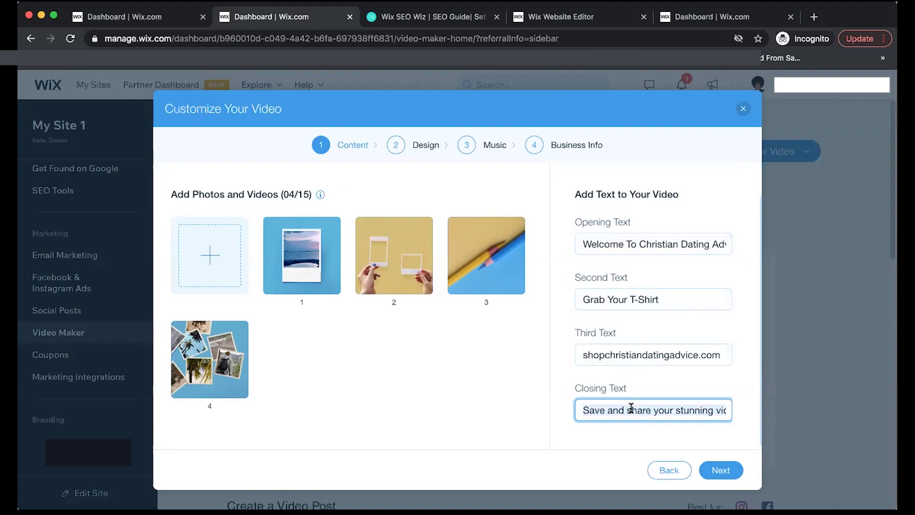
pyautogui.press('super+a')
pyautogui.press('BackSpace')
pyautogui.click(722, 469)
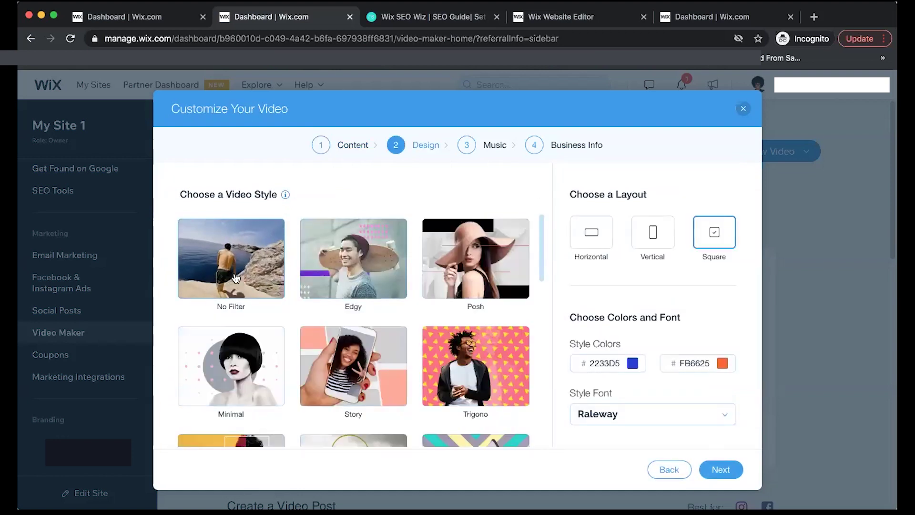
# - Give the video the Posh style, pass the music step, and create it
pyautogui.click(469, 264)
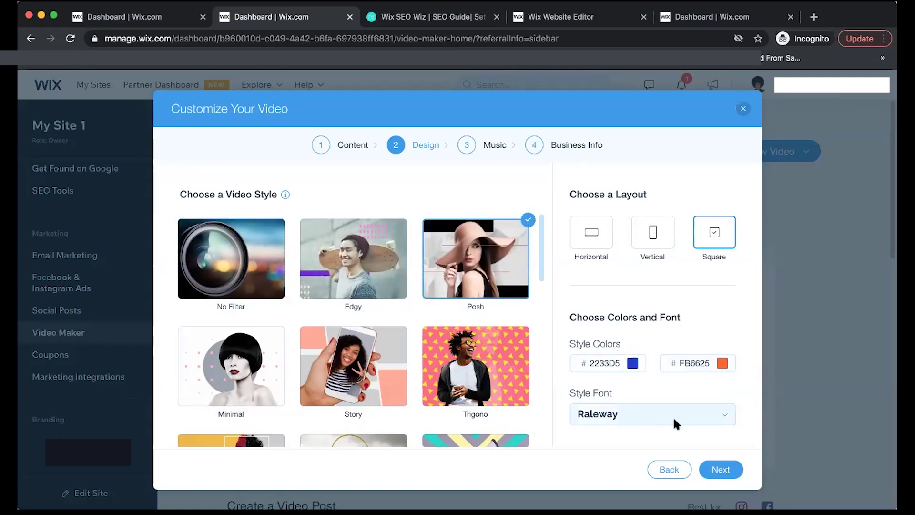
pyautogui.click(722, 472)
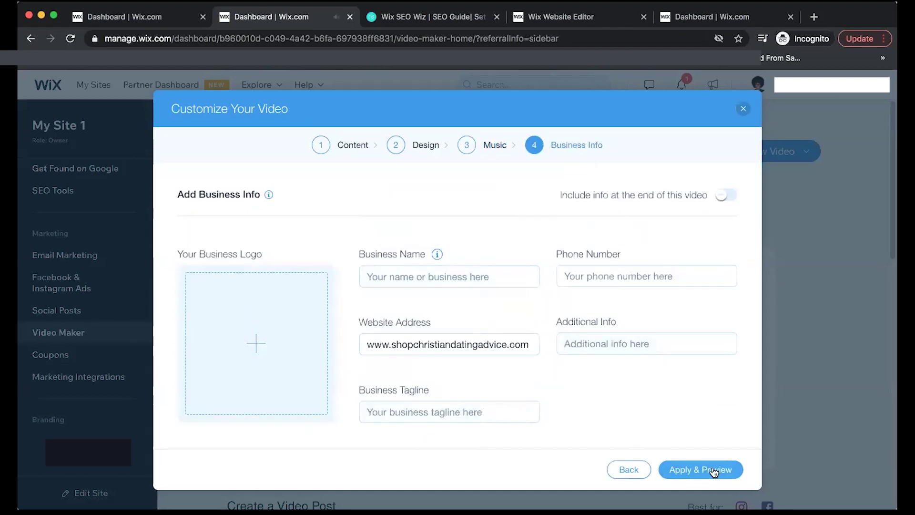
pyautogui.click(695, 470)
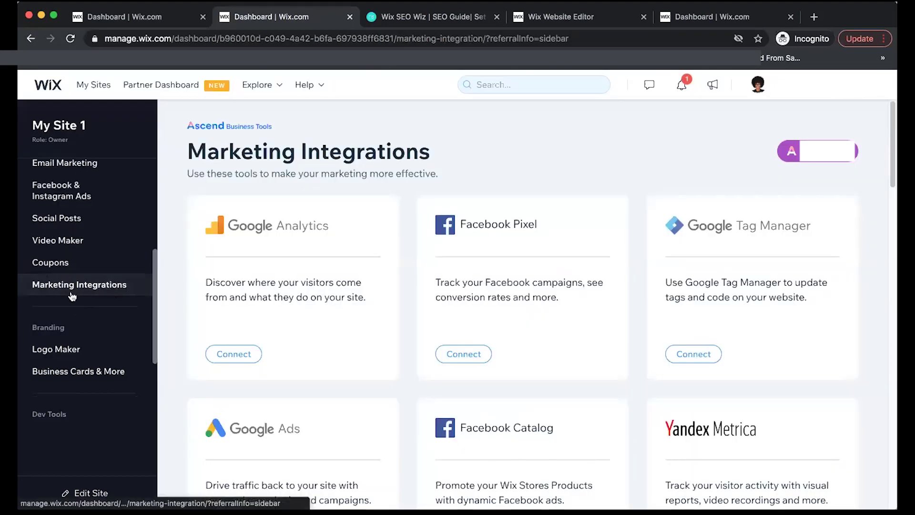
pyautogui.scroll(1, 95, 285)
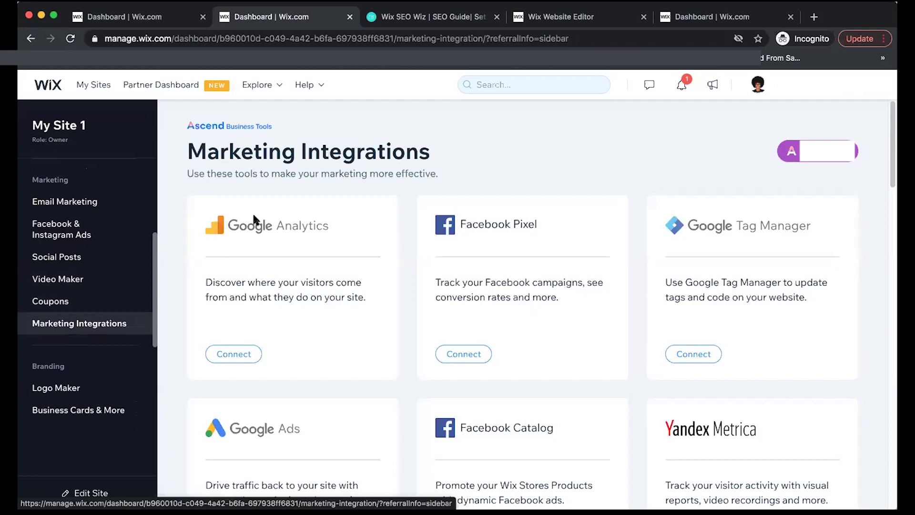